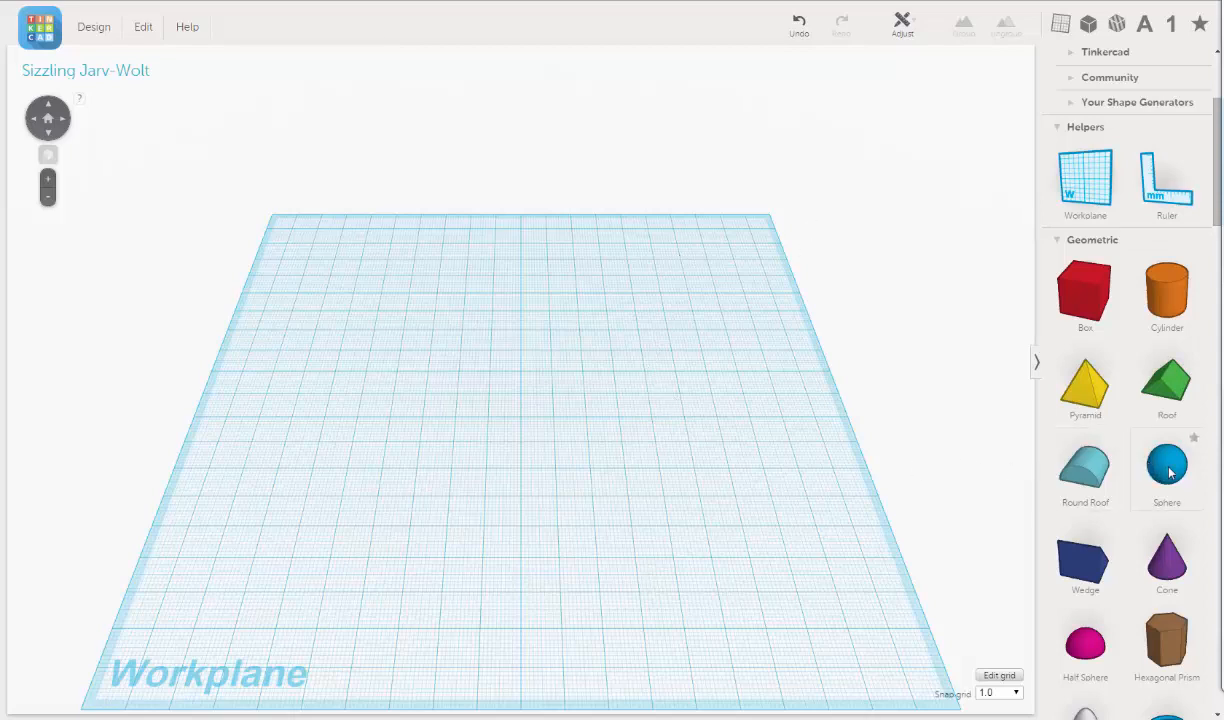
Step: Place a sphere near the middle of the workplane and colour it white
{"action": "left_click_drag", "start_coordinate": [1170, 473], "coordinate": [535, 458]}
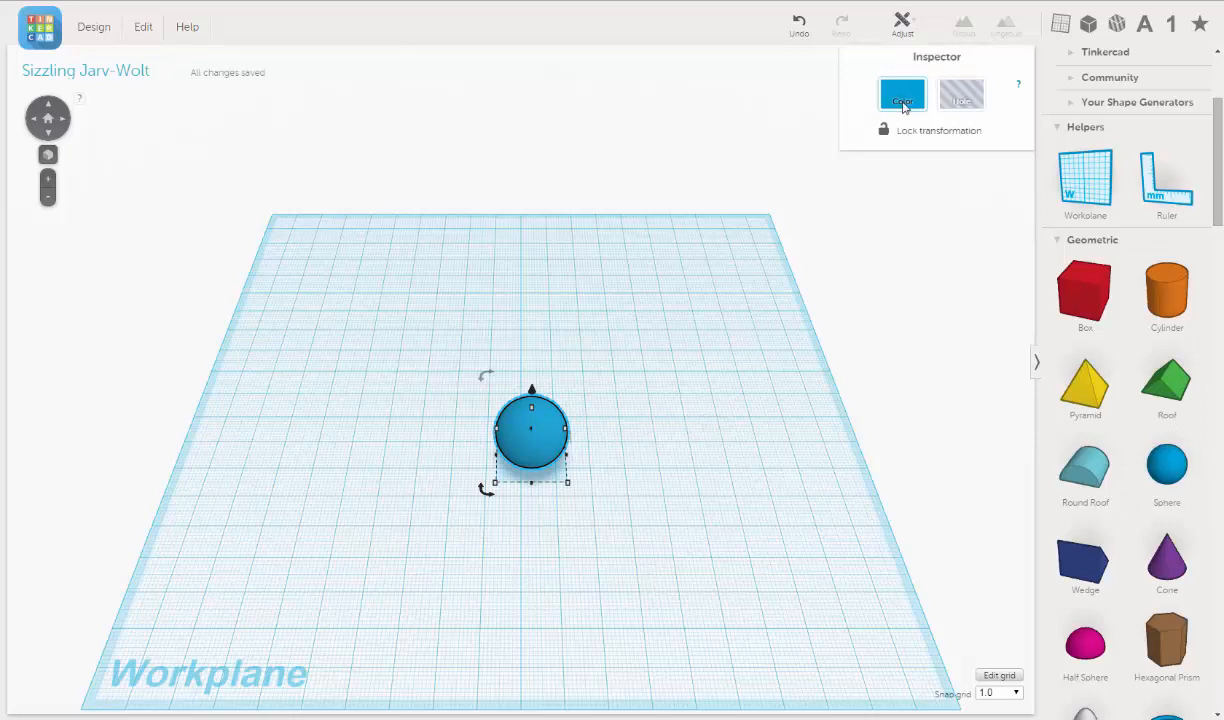
{"action": "left_click", "coordinate": [903, 99]}
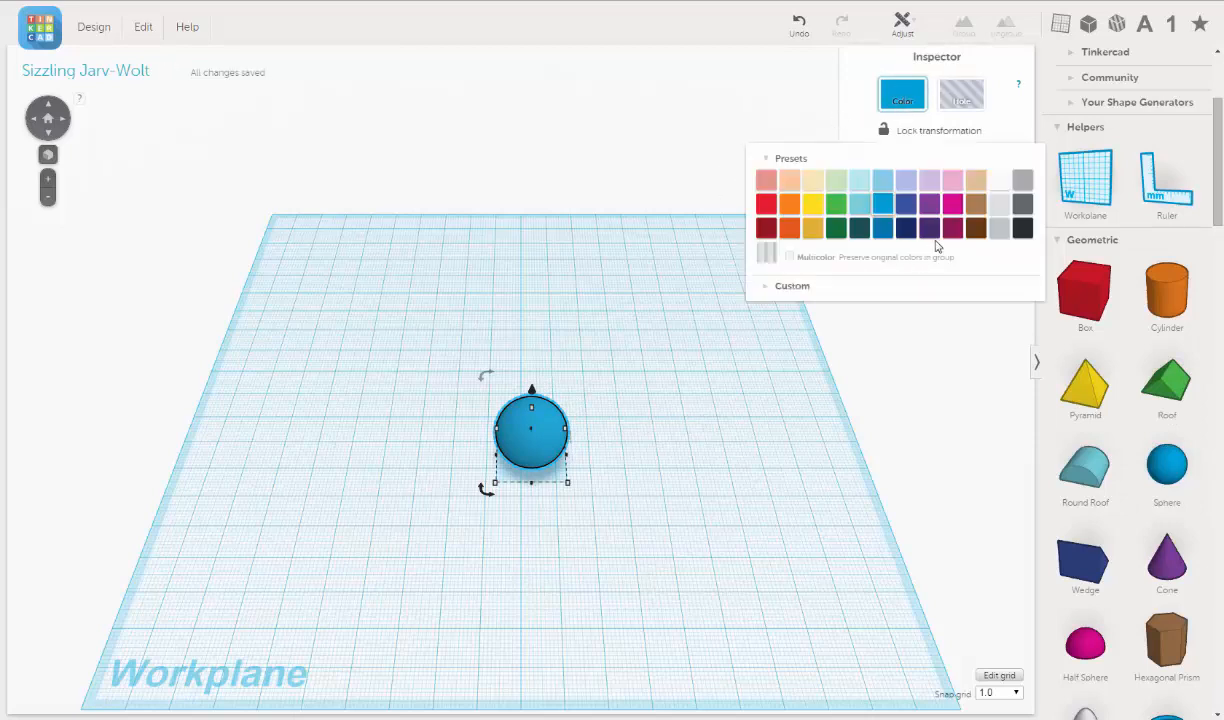
{"action": "left_click", "coordinate": [997, 183]}
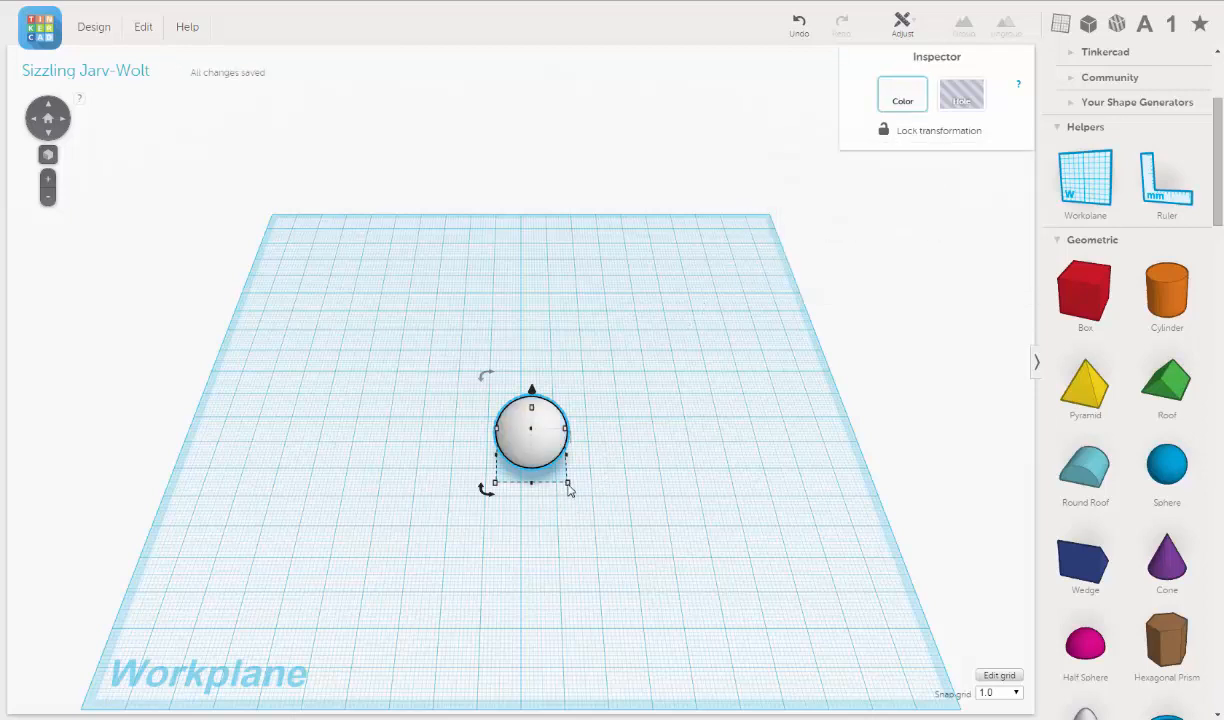
Step: Enlarge the white sphere uniformly to 40 mm across
{"action": "mouse_move", "coordinate": [570, 489]}
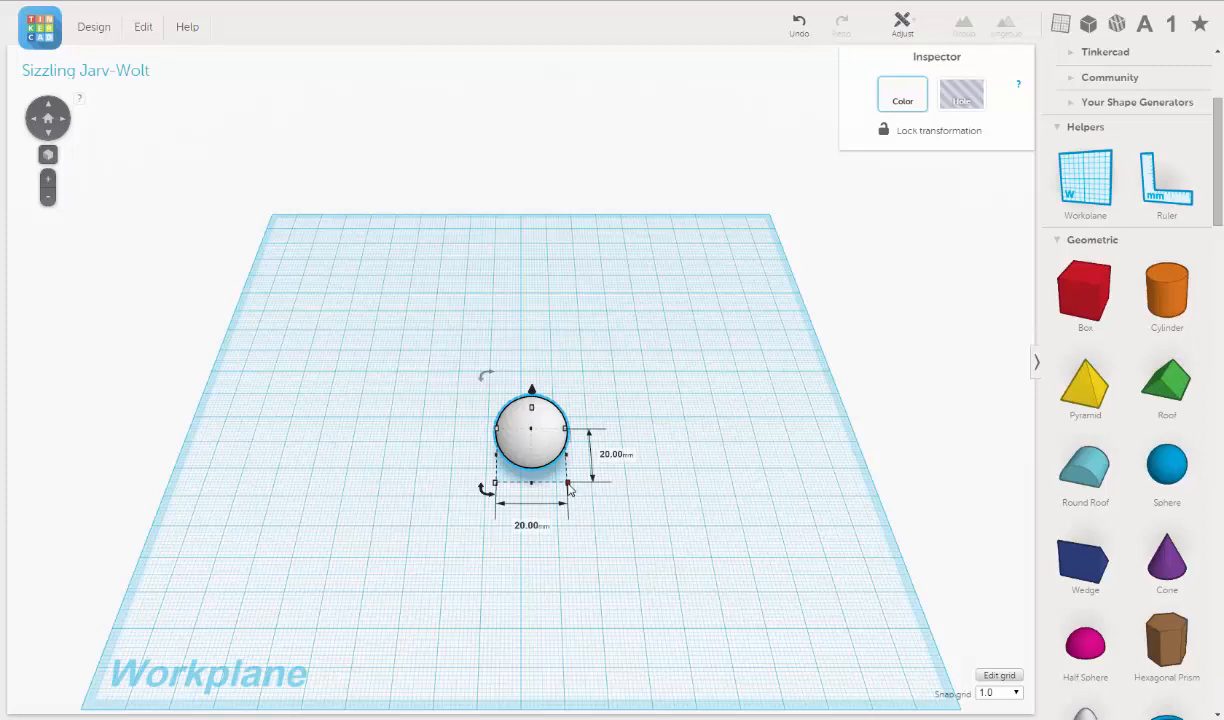
{"action": "right_click_drag", "start_coordinate": [569, 486], "coordinate": [590, 503]}
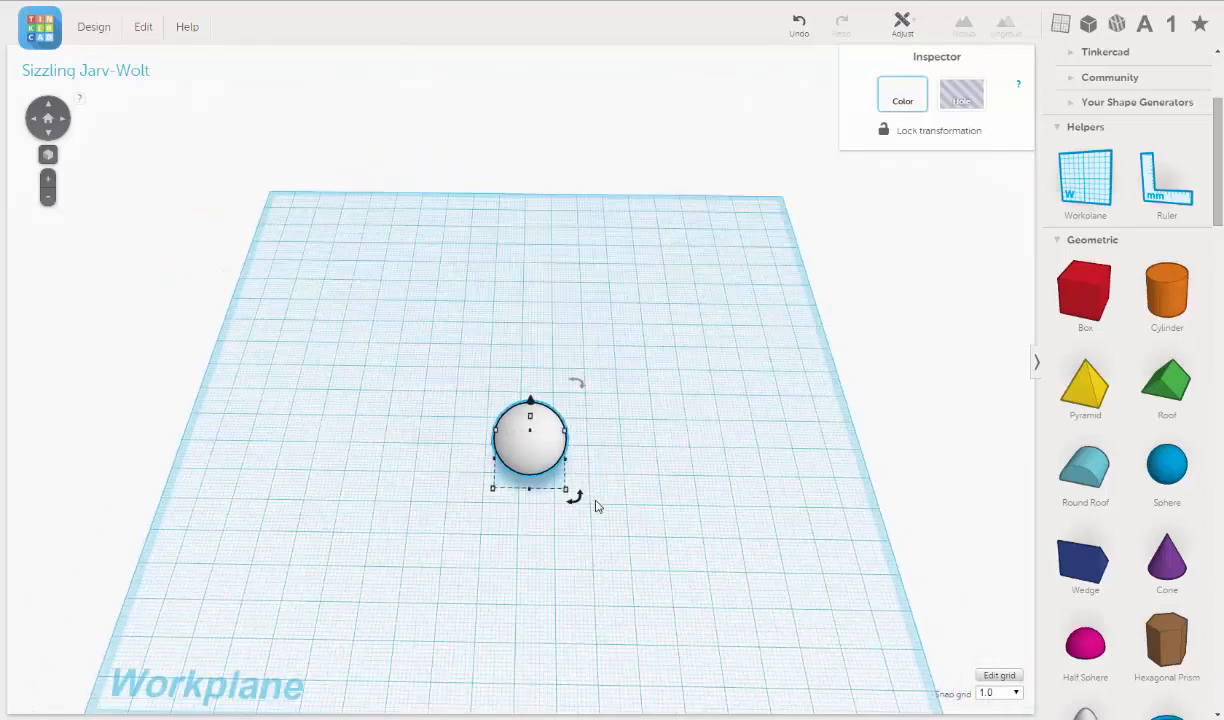
{"action": "key", "text": "f"}
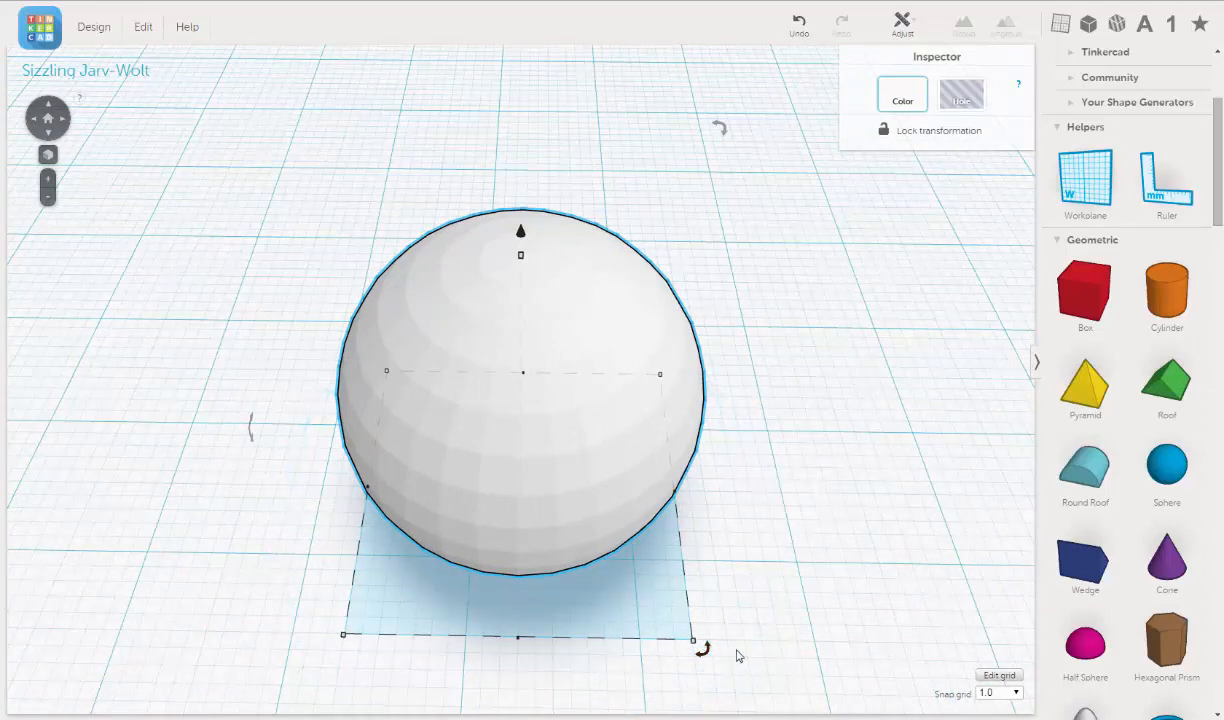
{"action": "right_click_drag", "start_coordinate": [676, 625], "coordinate": [662, 627]}
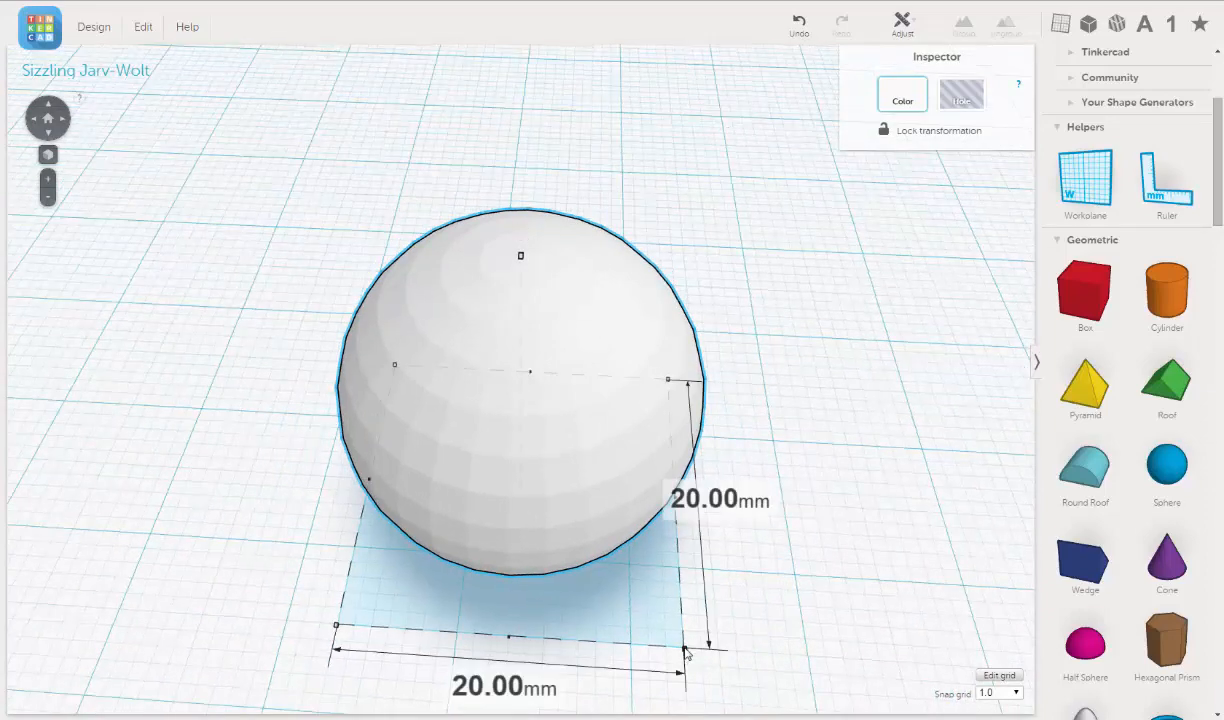
{"action": "left_click_drag", "start_coordinate": [686, 651], "coordinate": [987, 712]}
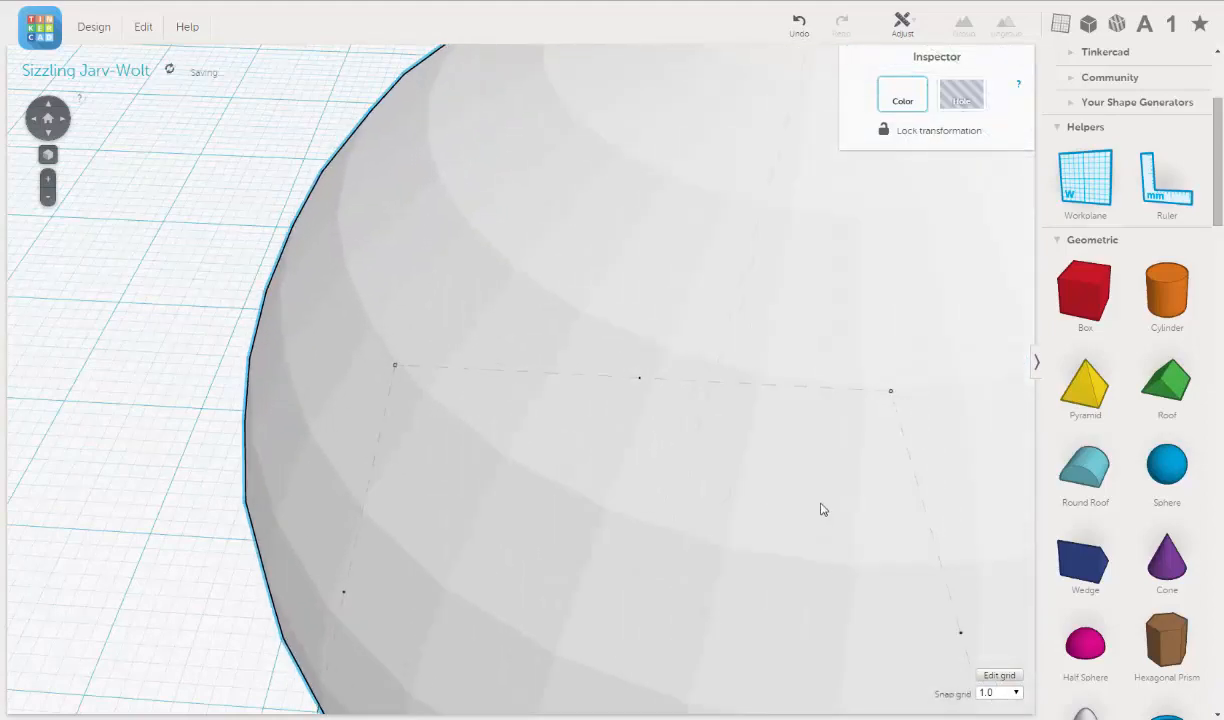
{"action": "key", "text": "f"}
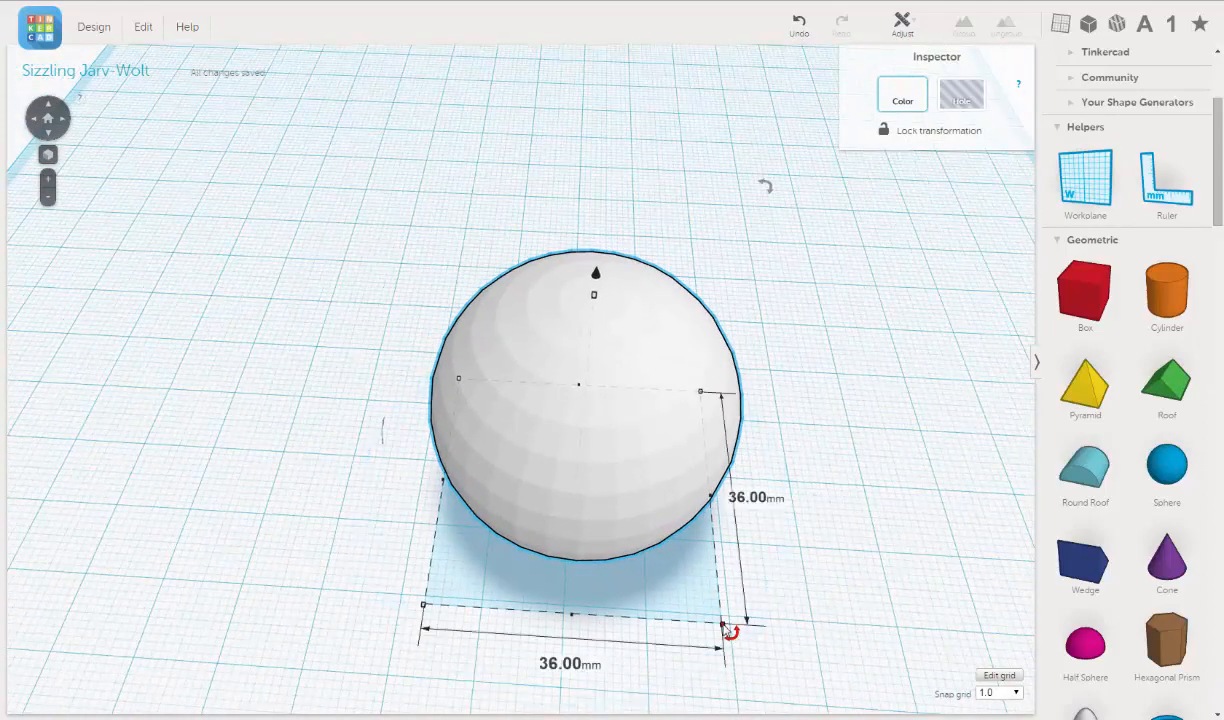
{"action": "left_click_drag", "start_coordinate": [724, 628], "coordinate": [766, 662]}
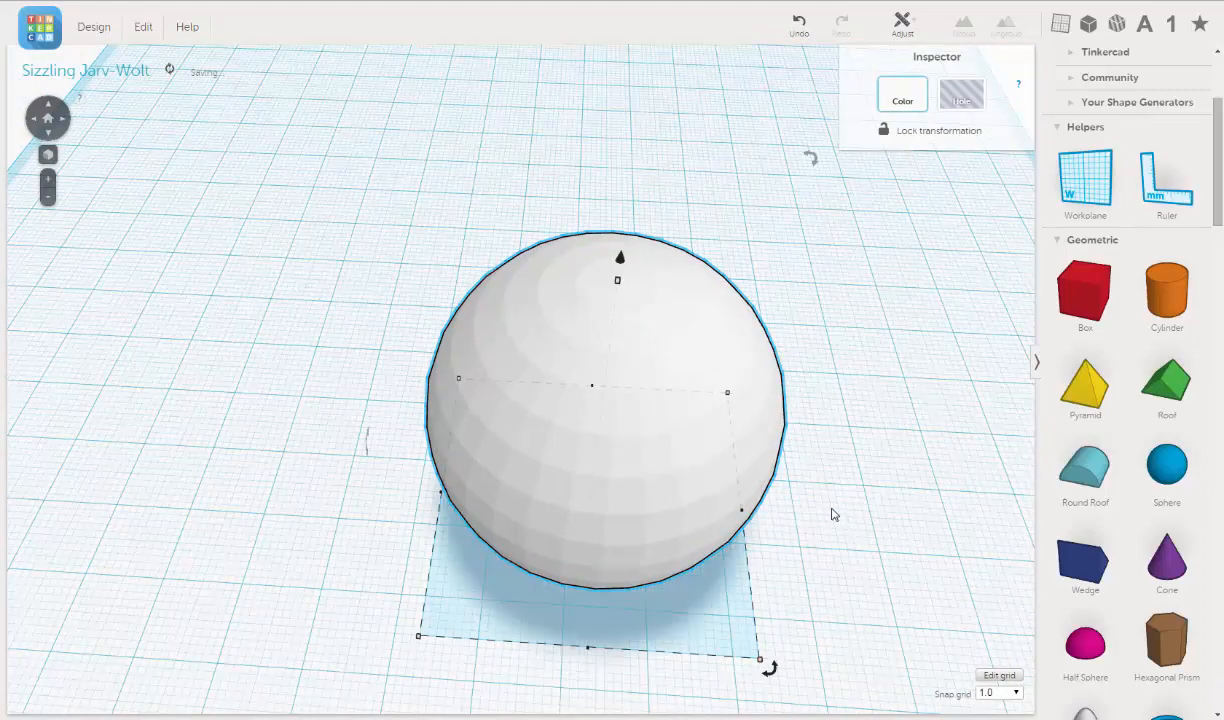
{"action": "left_click", "coordinate": [47, 118]}
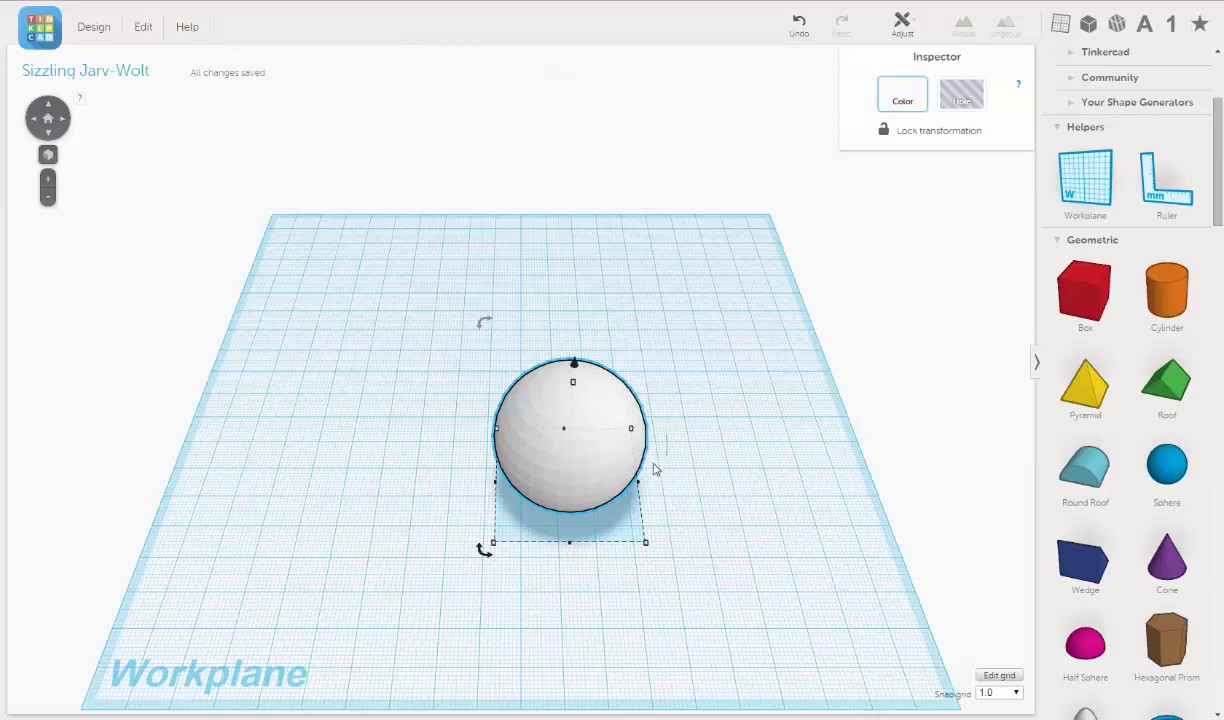
Step: Duplicate the 40 mm sphere and raise the copy so it rests partly embedded in the original's upper part
{"action": "scroll", "coordinate": [674, 432], "scroll_direction": "up", "scroll_amount": 3}
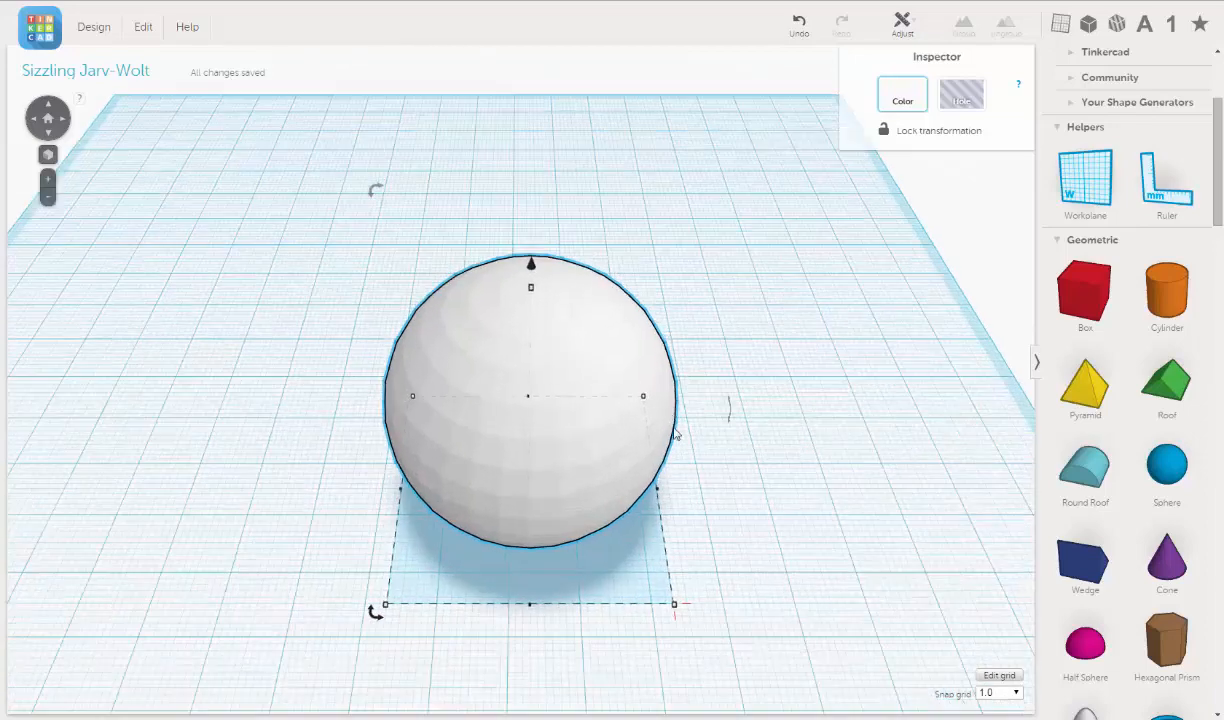
{"action": "scroll", "coordinate": [674, 430], "scroll_direction": "up", "scroll_amount": 1}
{"action": "middle_click_drag", "start_coordinate": [758, 415], "coordinate": [746, 505]}
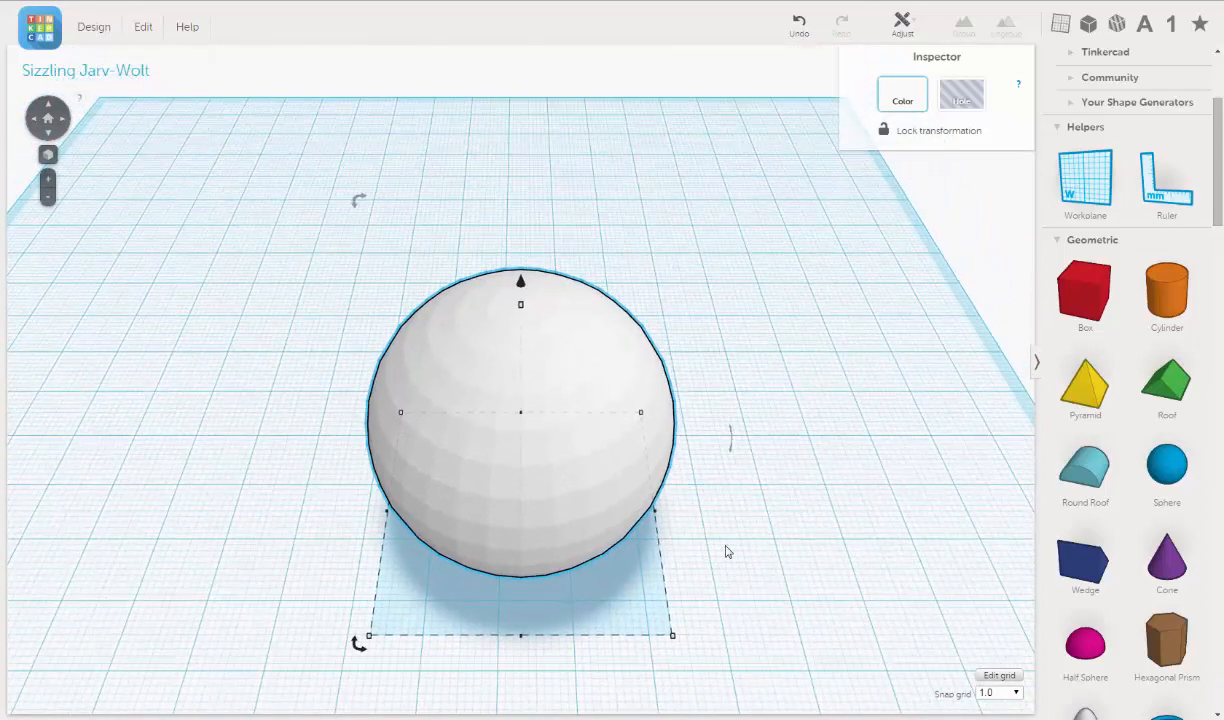
{"action": "right_click_drag", "start_coordinate": [725, 574], "coordinate": [735, 462]}
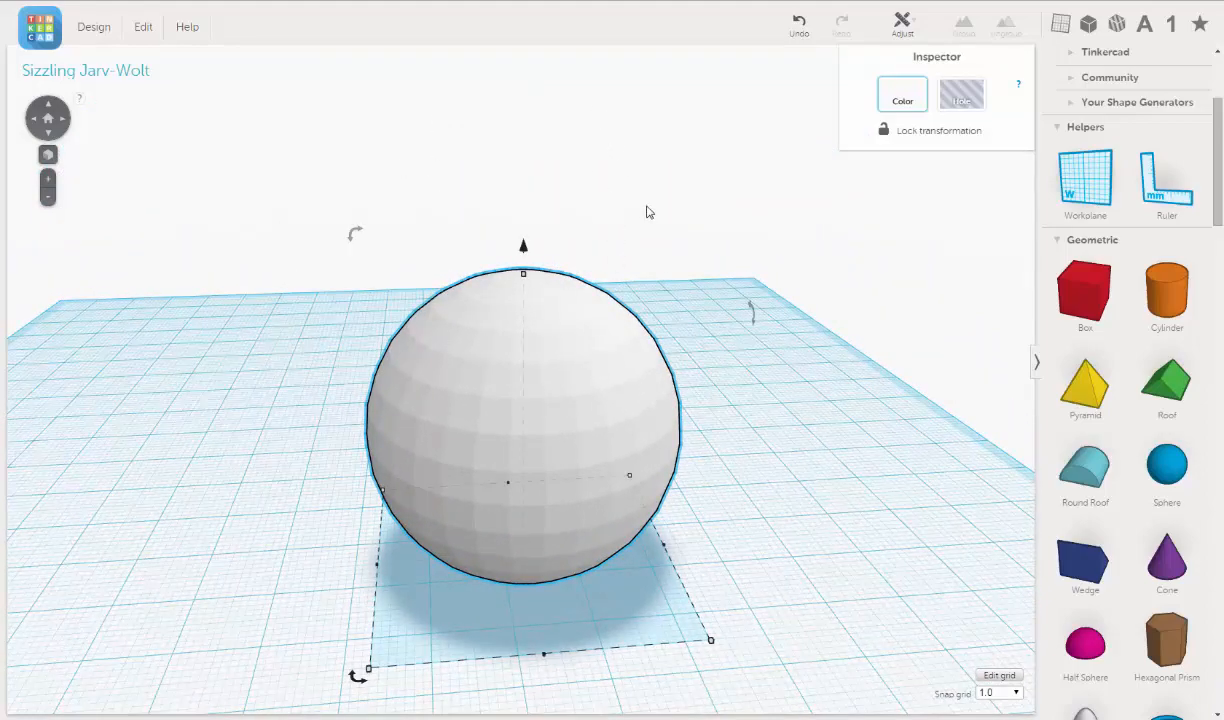
{"action": "scroll", "coordinate": [690, 325], "scroll_direction": "down", "scroll_amount": 4}
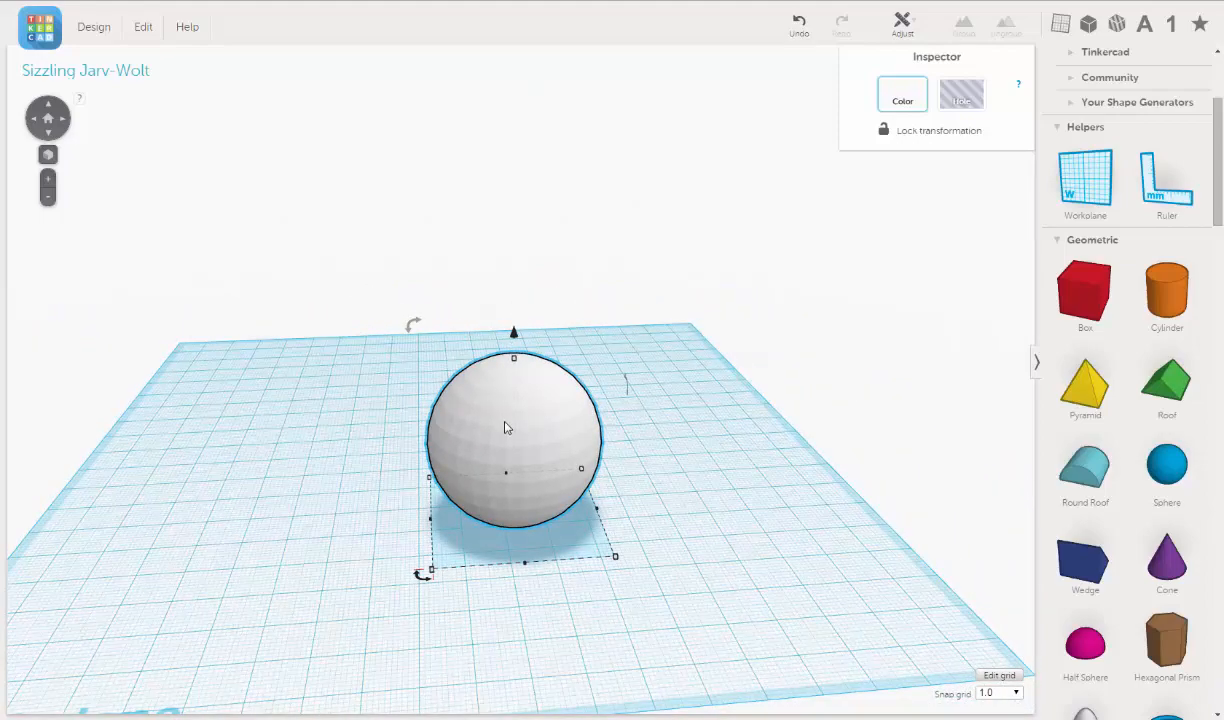
{"action": "left_click", "coordinate": [145, 30]}
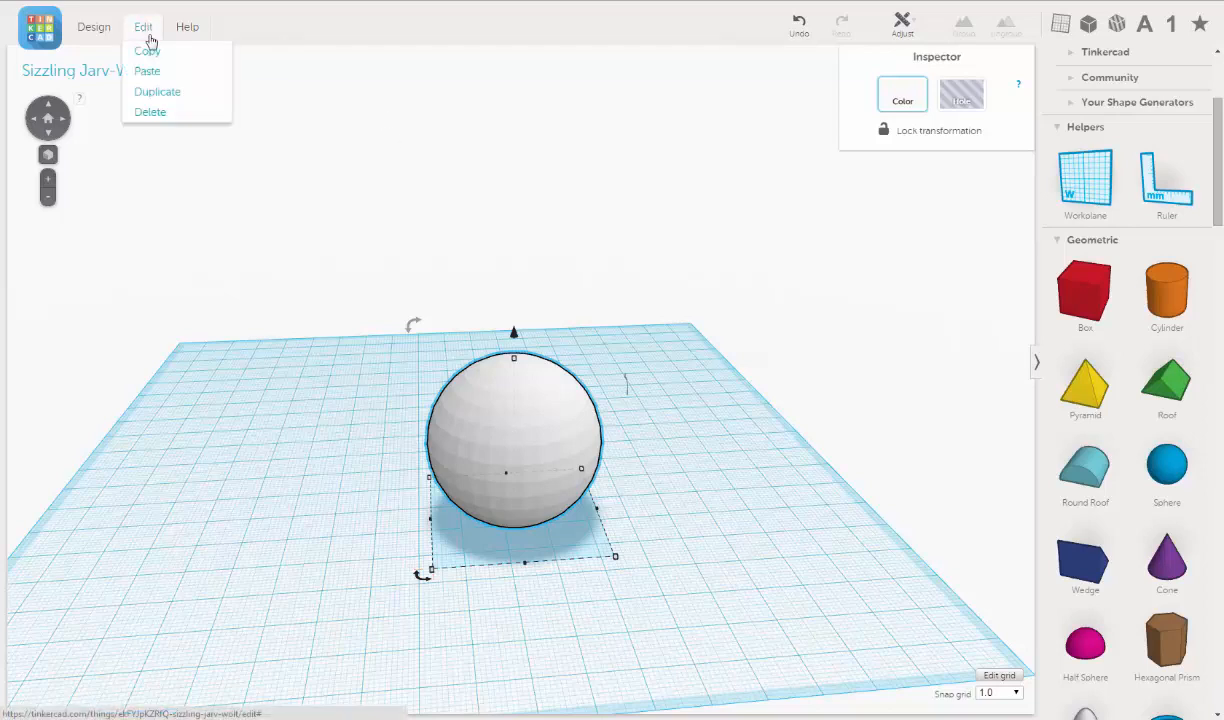
{"action": "left_click", "coordinate": [168, 101]}
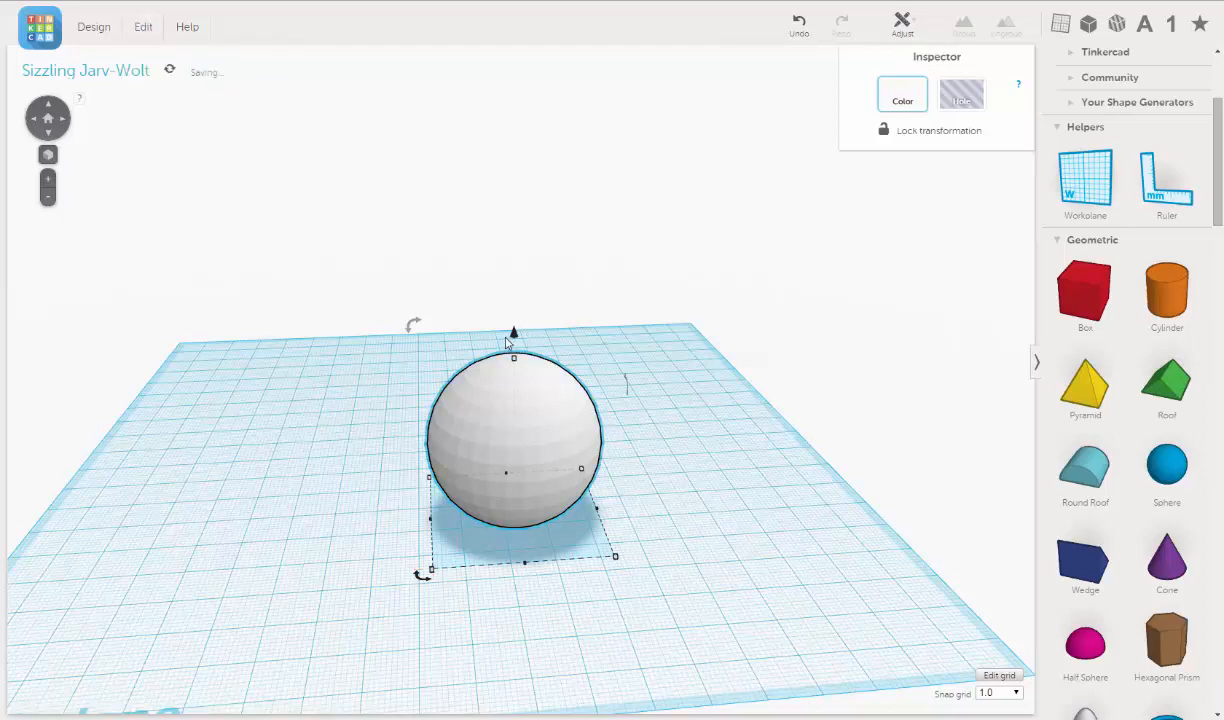
{"action": "left_click_drag", "start_coordinate": [513, 337], "coordinate": [514, 210]}
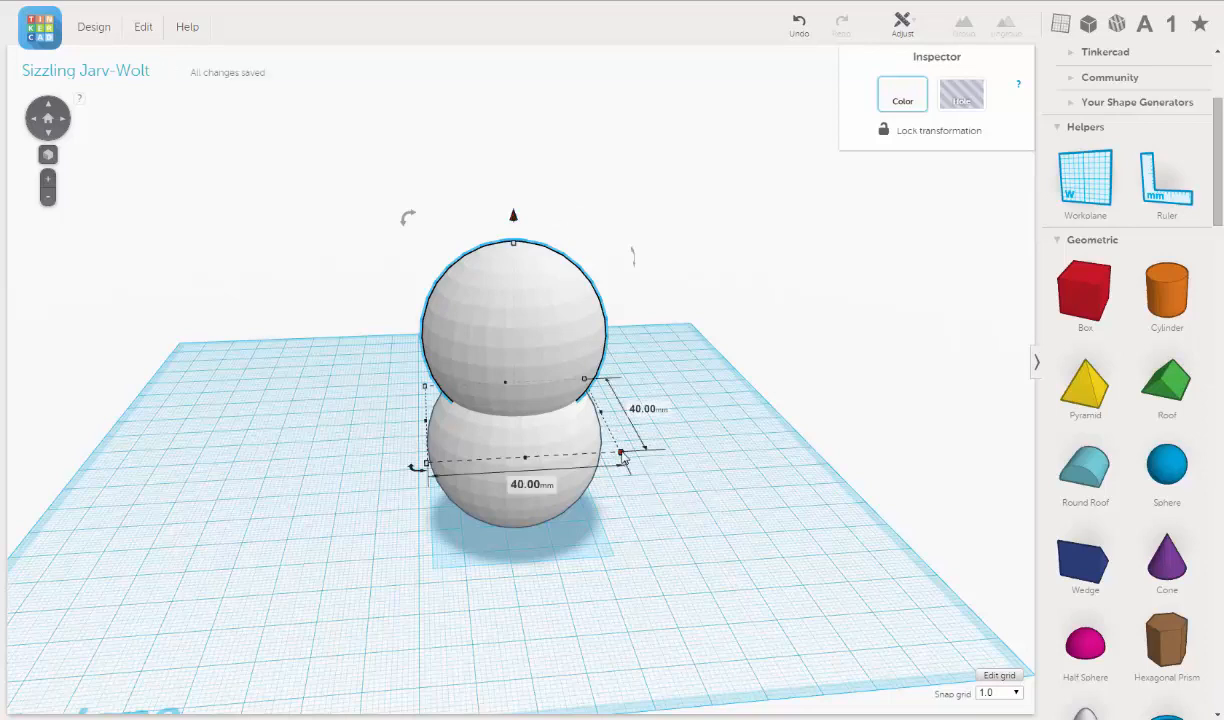
Step: Scale the upper sphere uniformly to 30 mm and align it to the lower sphere's centre in both horizontal directions
{"action": "left_click_drag", "start_coordinate": [621, 453], "coordinate": [563, 428]}
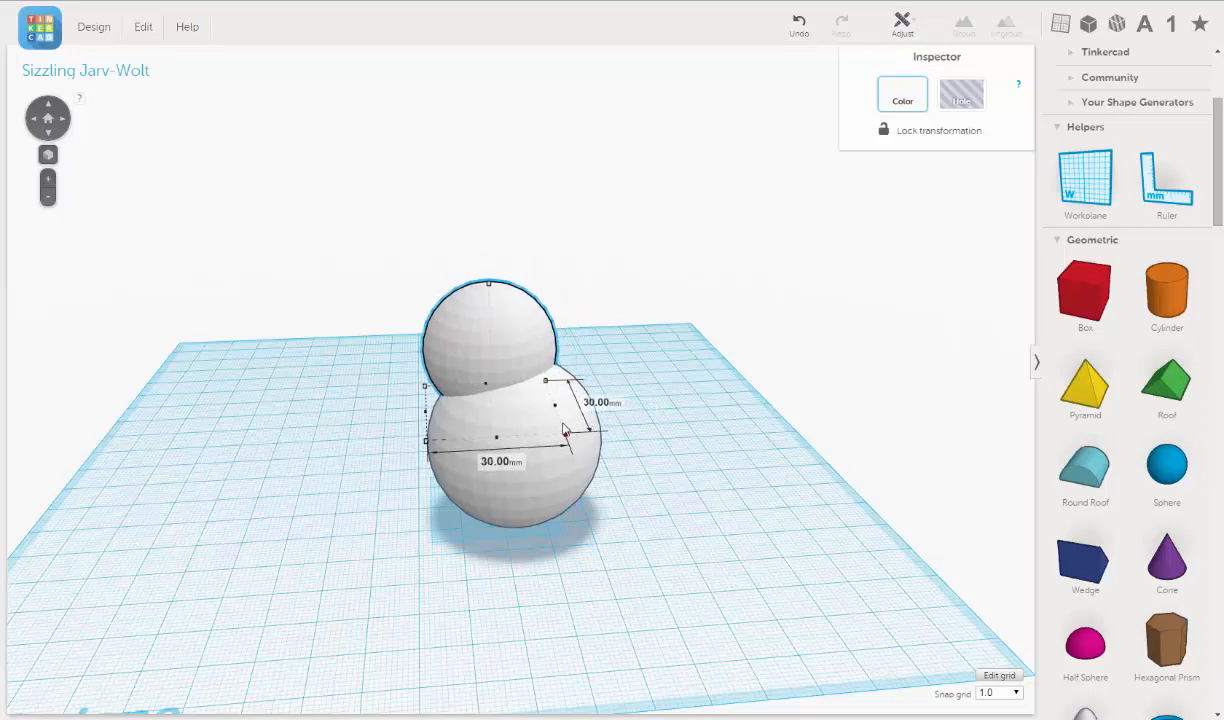
{"action": "left_click", "coordinate": [606, 333]}
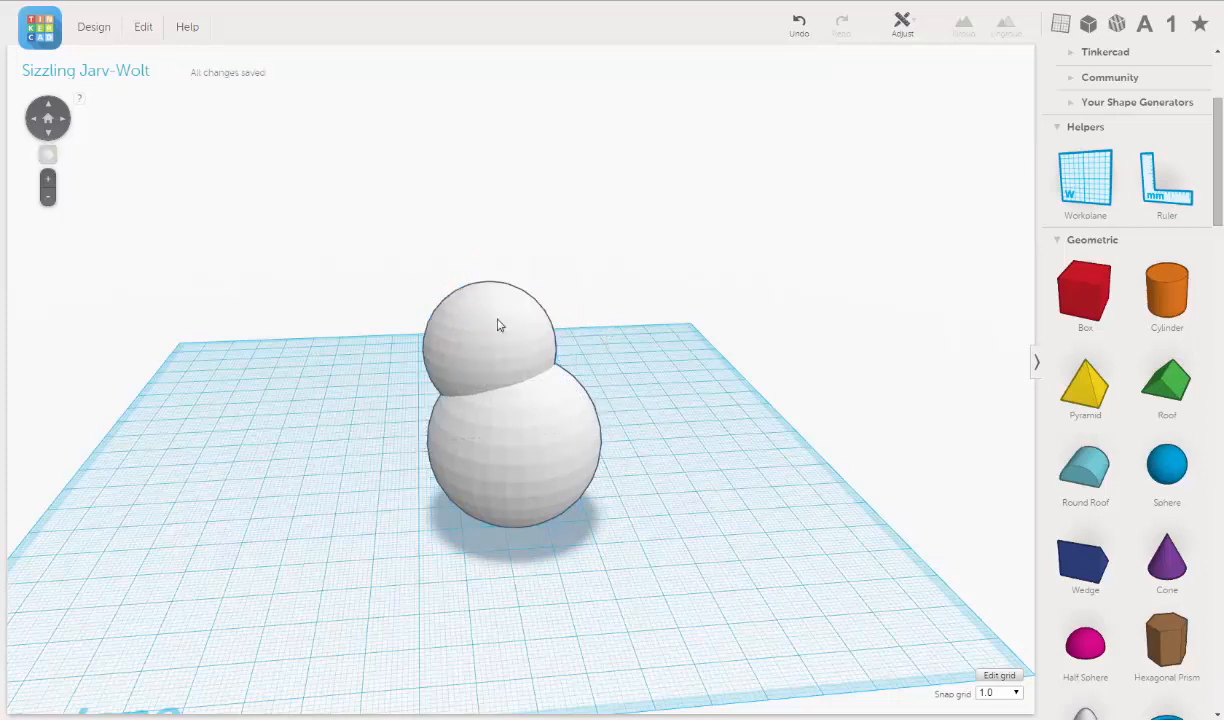
{"action": "left_click_drag", "start_coordinate": [377, 266], "coordinate": [647, 559]}
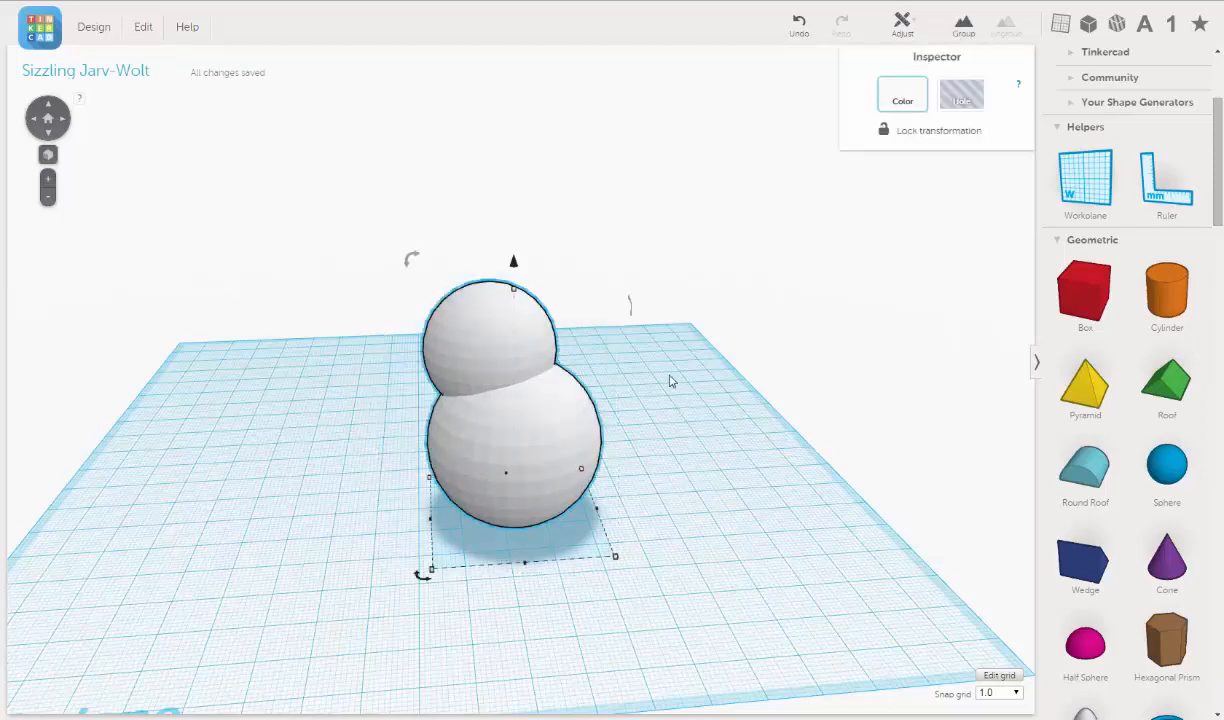
{"action": "left_click", "coordinate": [902, 28]}
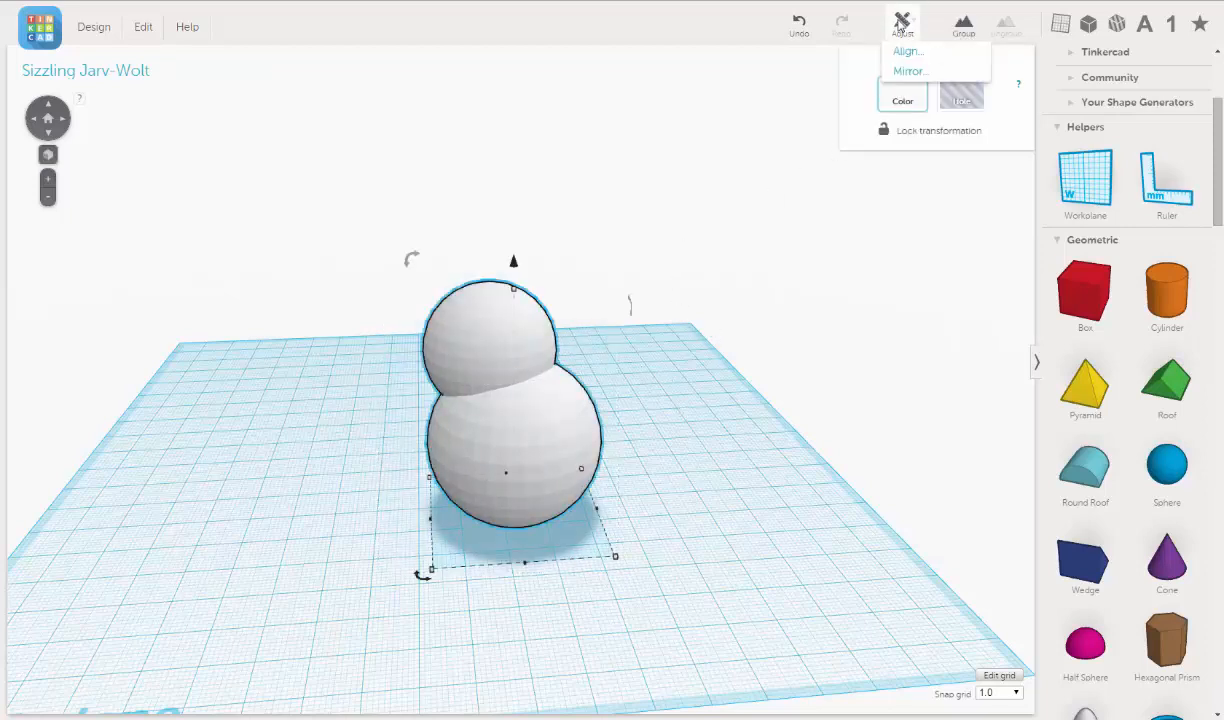
{"action": "left_click", "coordinate": [907, 52]}
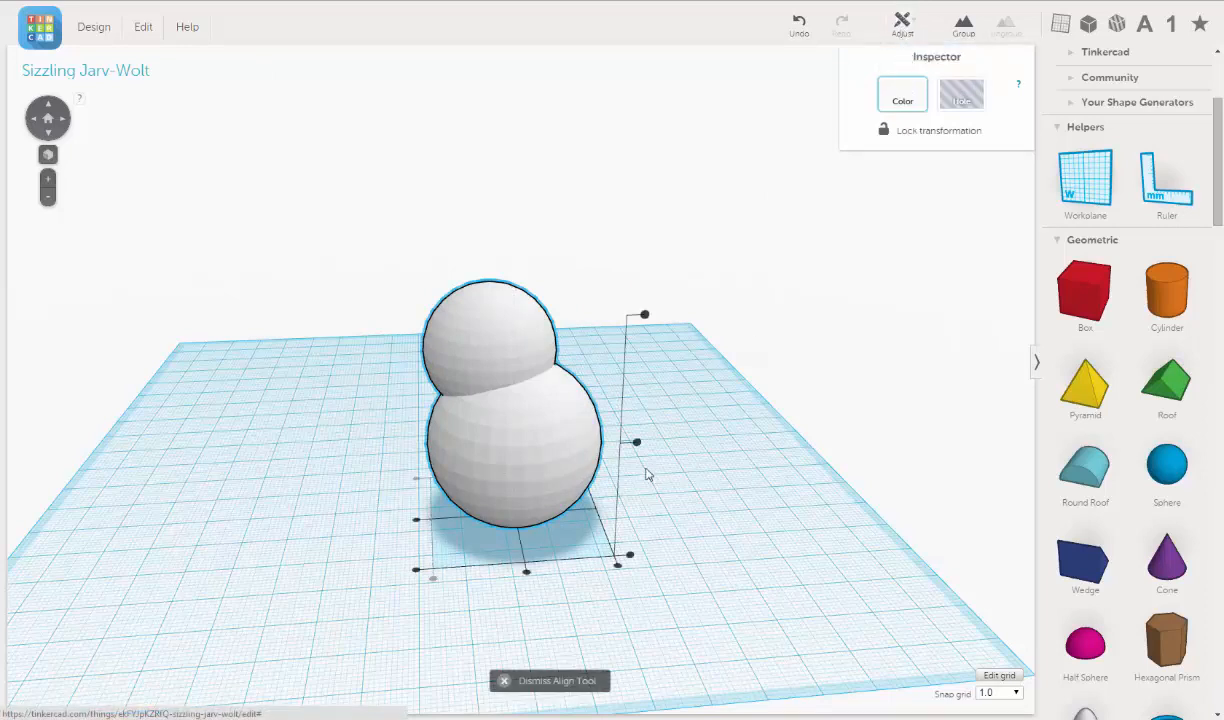
{"action": "left_click", "coordinate": [416, 521]}
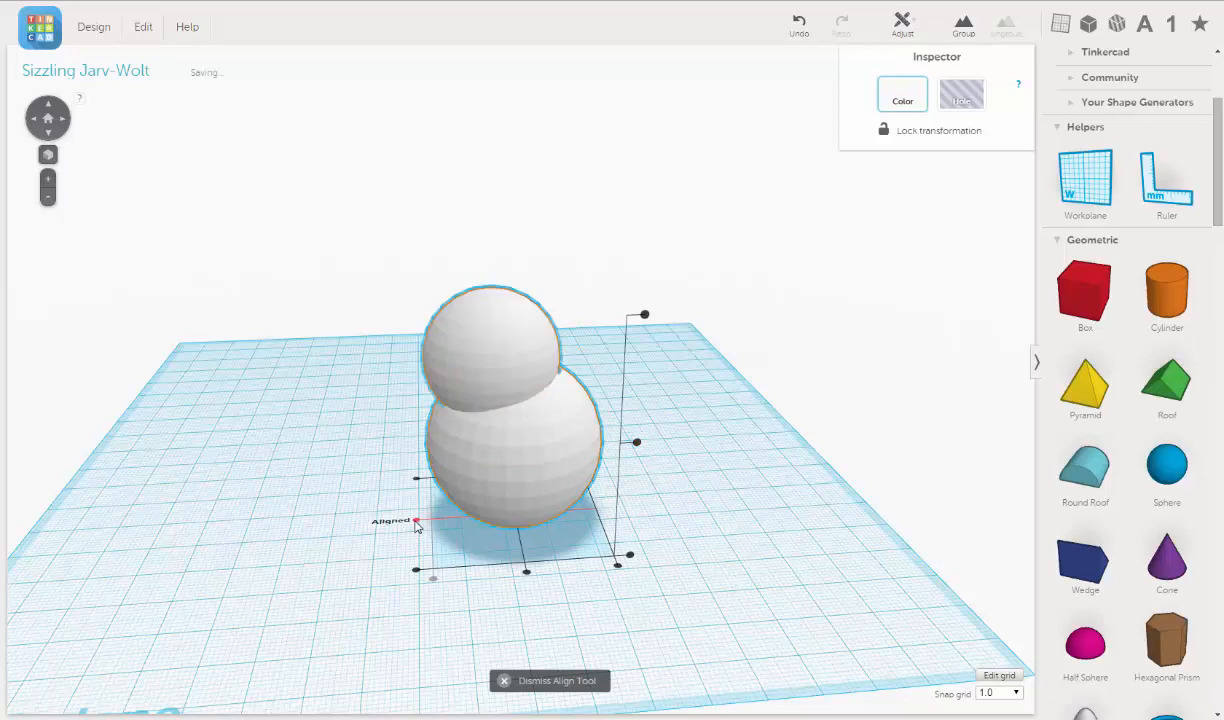
{"action": "left_click", "coordinate": [526, 575]}
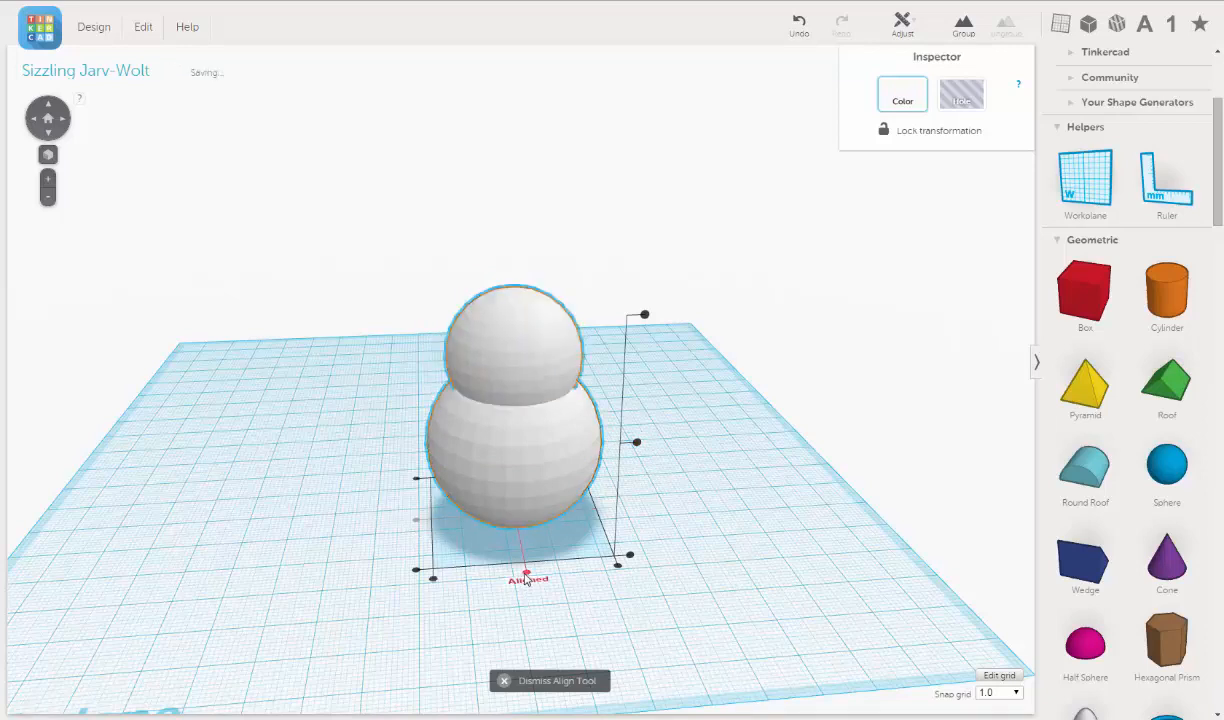
{"action": "left_click", "coordinate": [728, 435]}
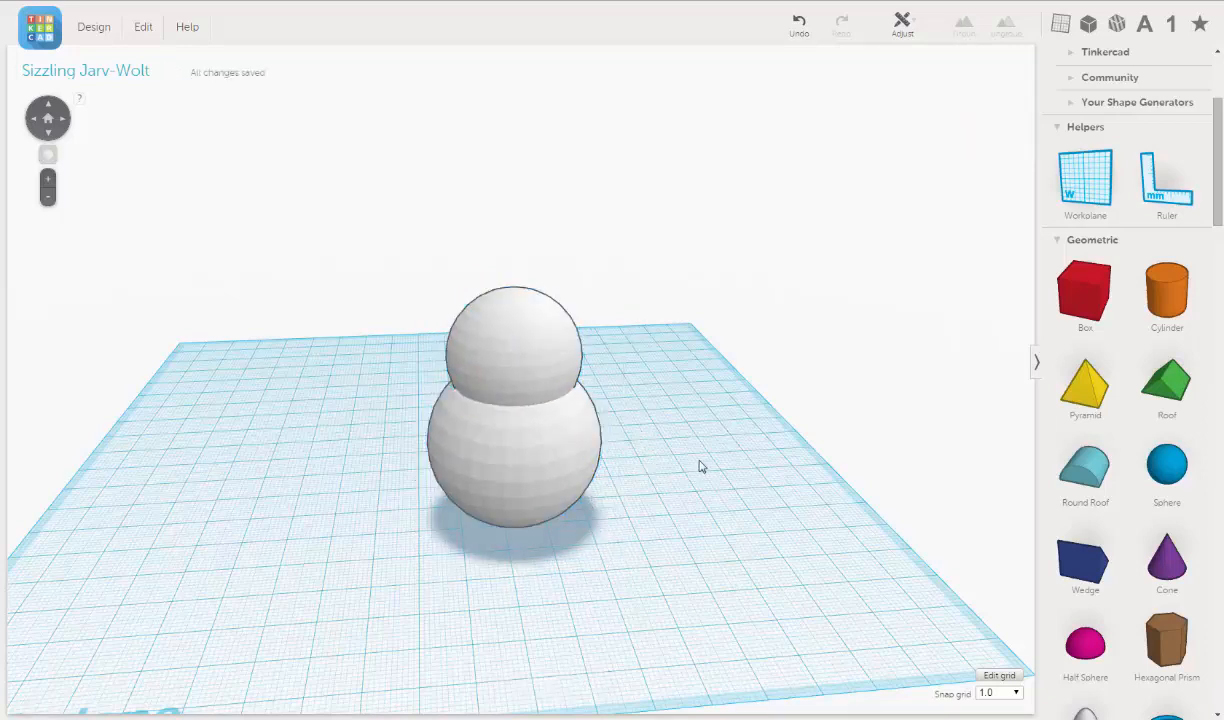
Step: Duplicate the 30 mm sphere and raise the copy to form a third ball slightly overlapping the middle one
{"action": "middle_click_drag", "start_coordinate": [698, 482], "coordinate": [688, 455]}
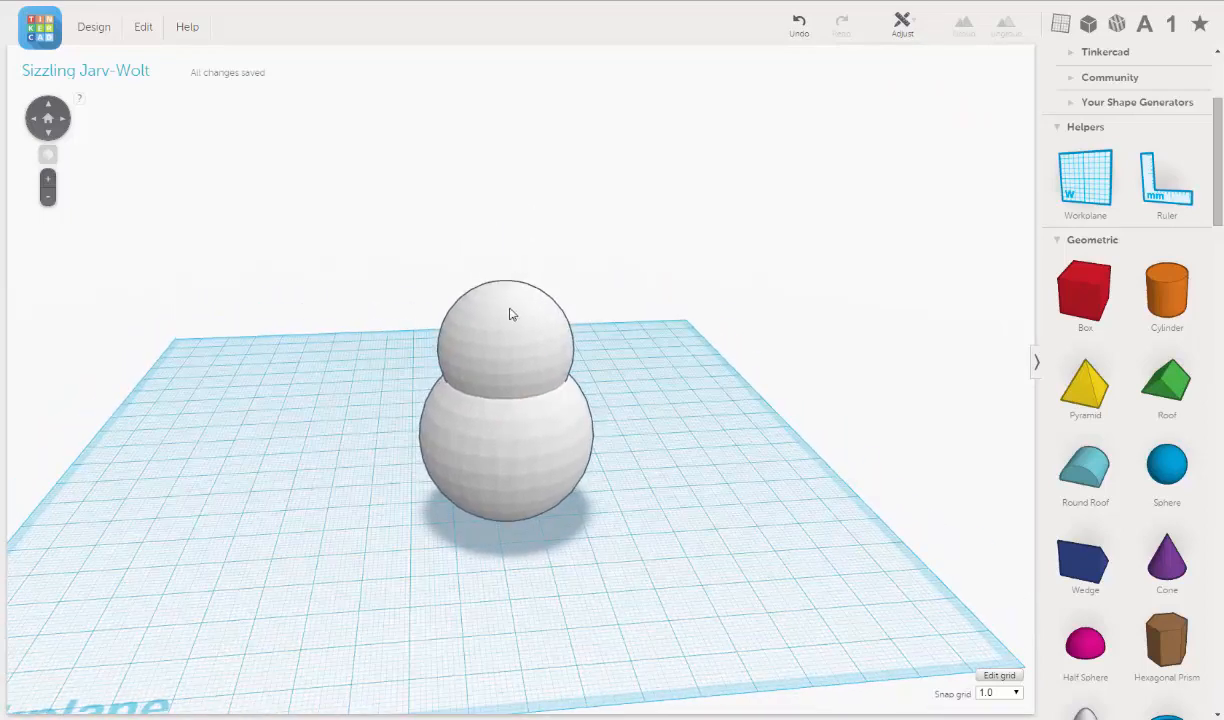
{"action": "left_click", "coordinate": [510, 318]}
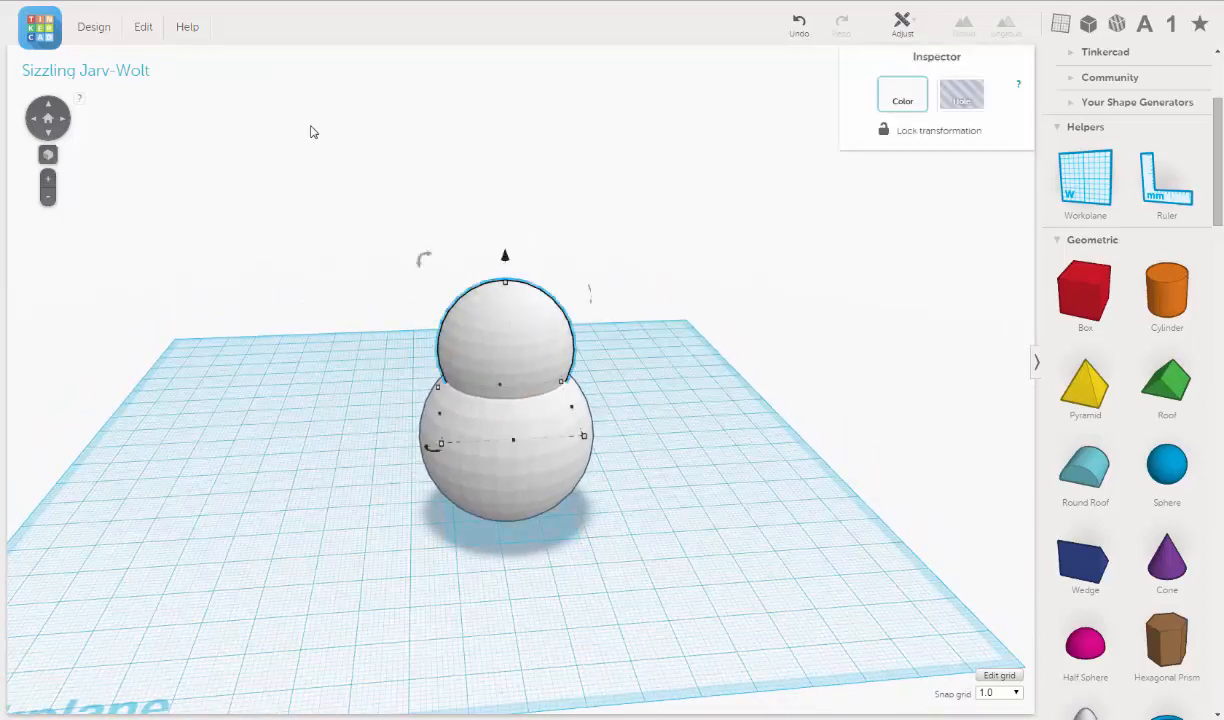
{"action": "left_click", "coordinate": [145, 27]}
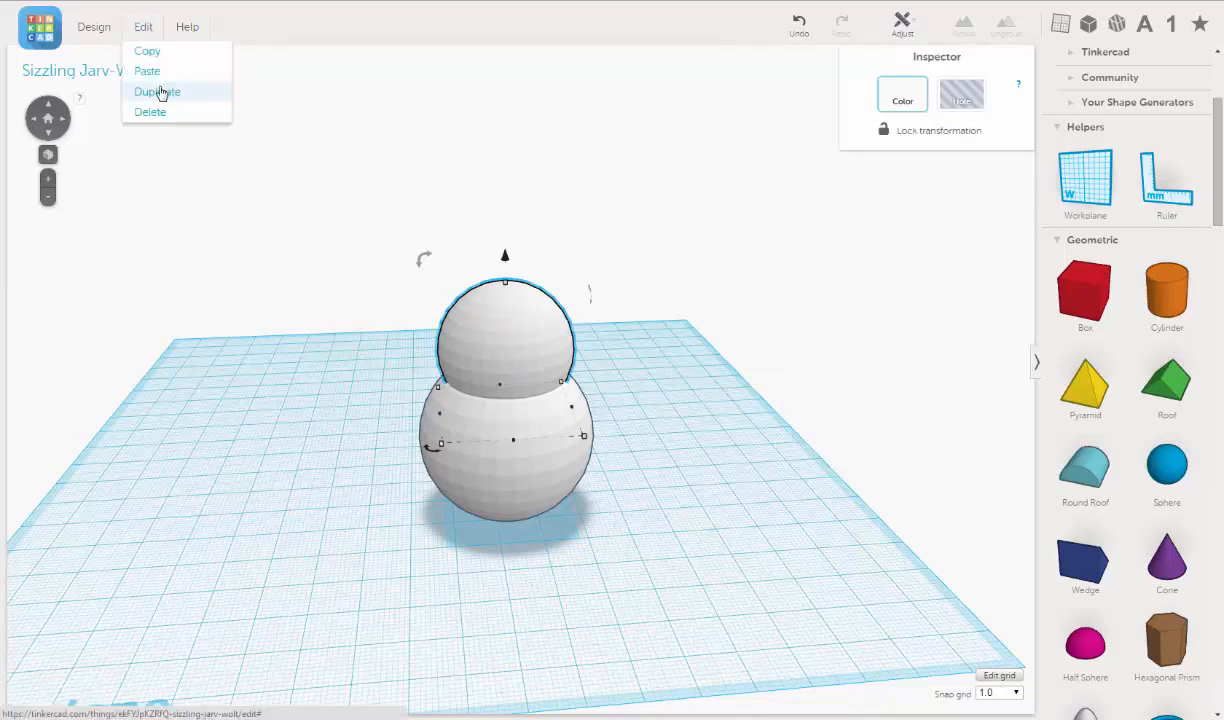
{"action": "left_click", "coordinate": [158, 91]}
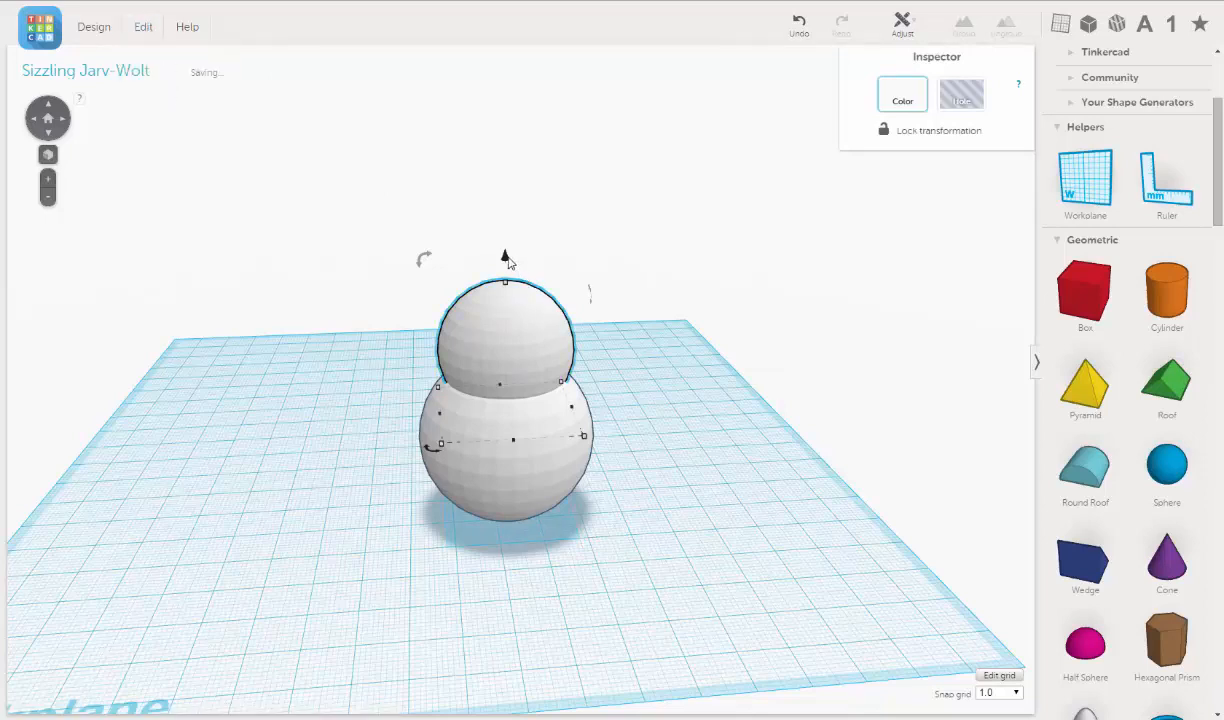
{"action": "left_click_drag", "start_coordinate": [507, 258], "coordinate": [536, 166]}
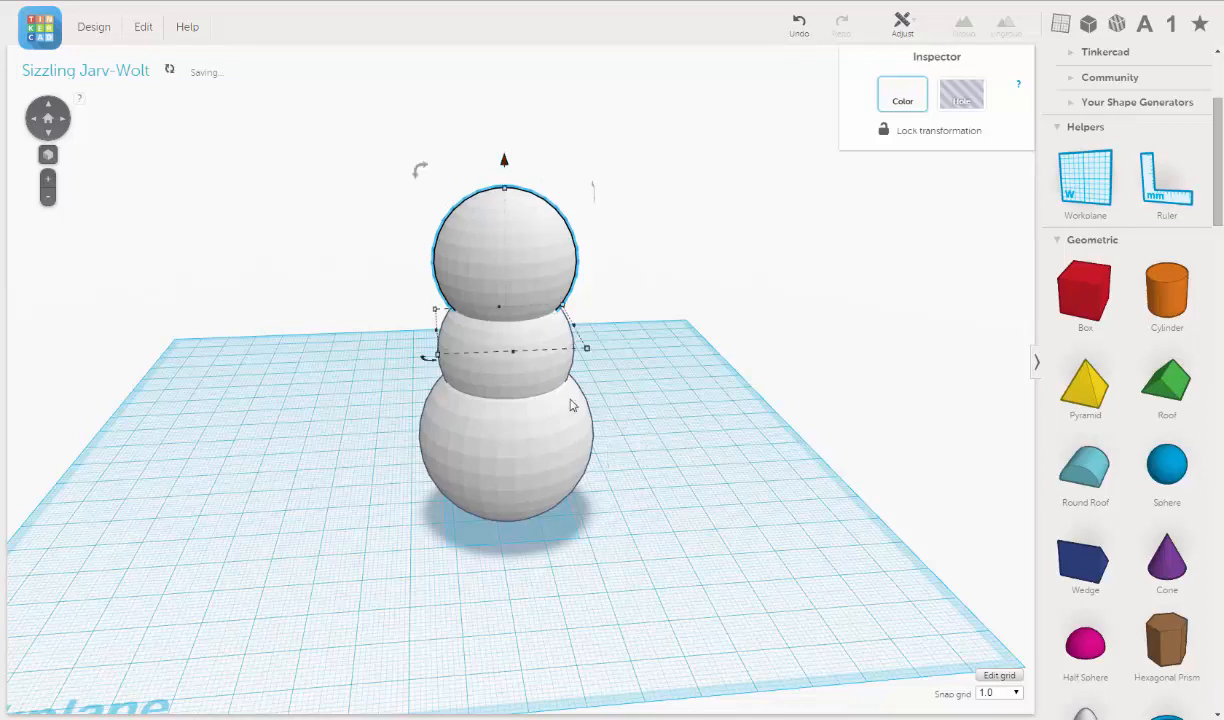
Step: Scale the topmost sphere uniformly down to 25 mm
{"action": "mouse_move", "coordinate": [586, 350]}
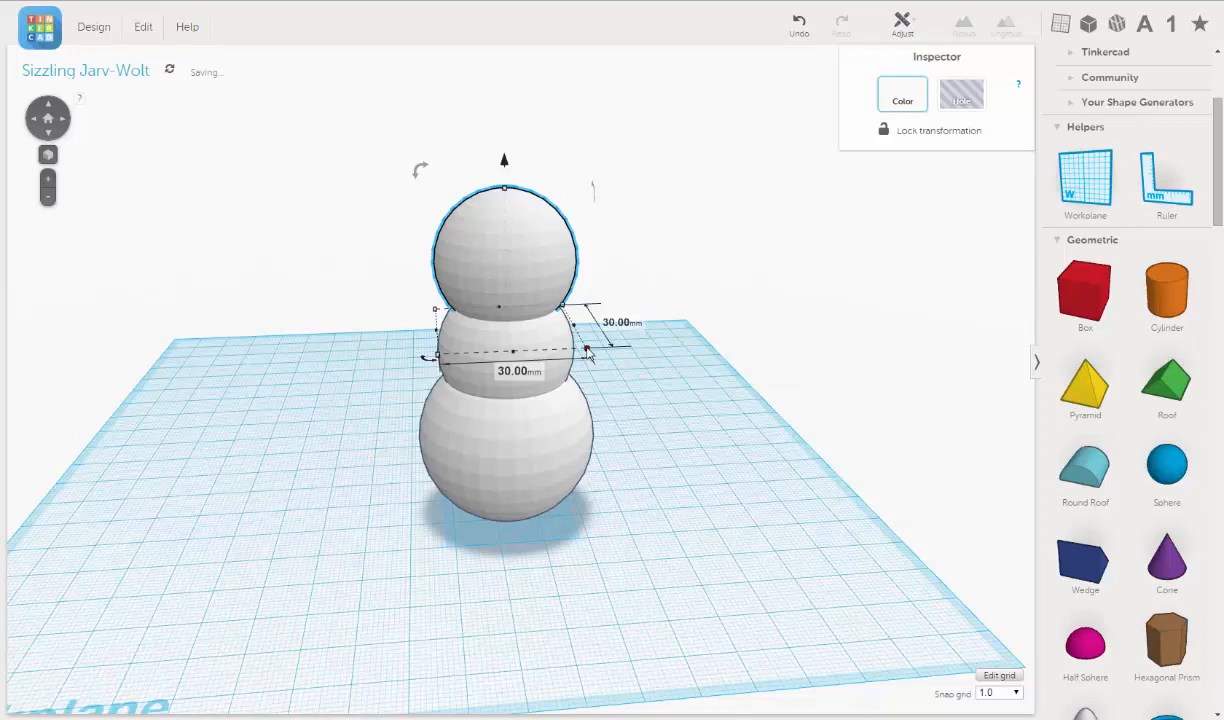
{"action": "left_click_drag", "start_coordinate": [587, 350], "coordinate": [548, 321]}
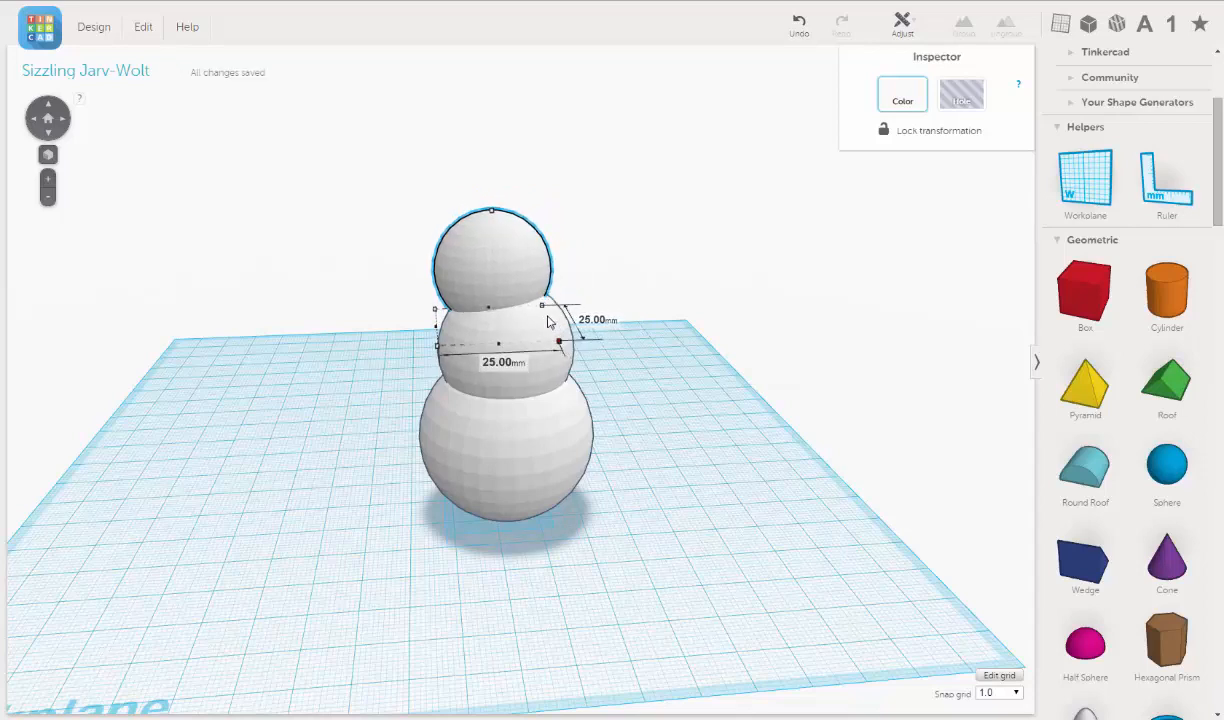
{"action": "left_click_drag", "start_coordinate": [548, 321], "coordinate": [548, 321]}
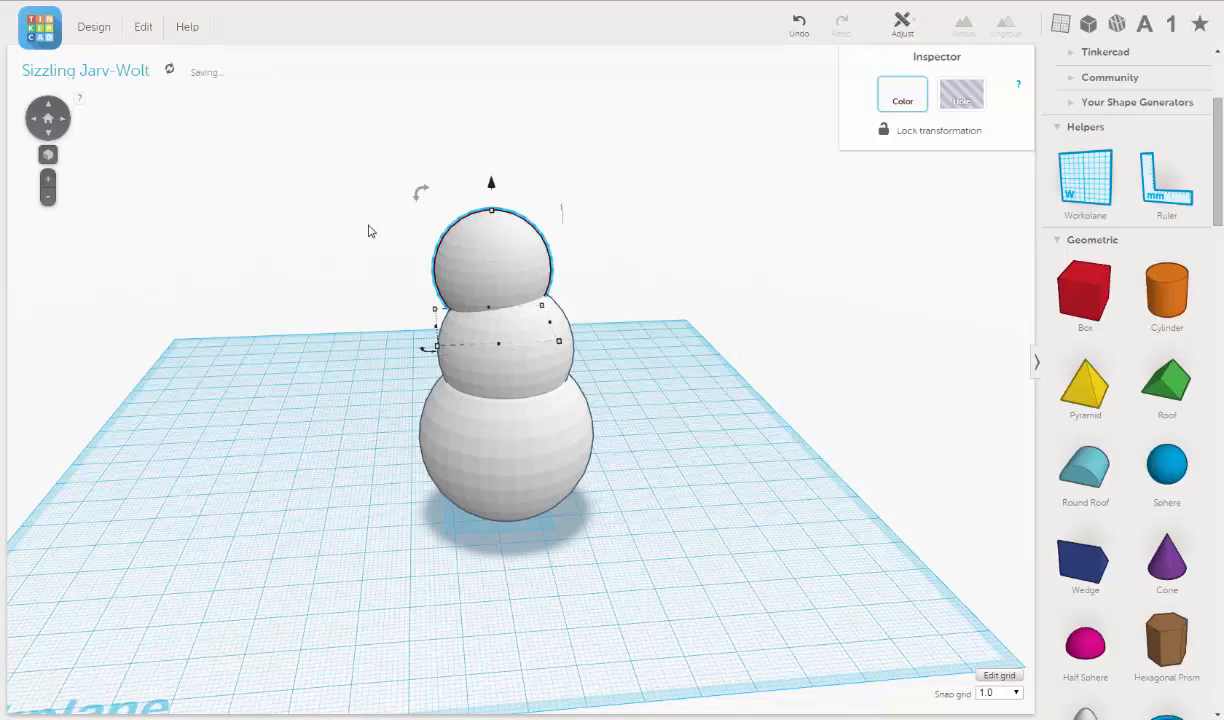
Step: Select all three spheres and align their centres in both horizontal directions
{"action": "left_click", "coordinate": [356, 240]}
{"action": "left_click_drag", "start_coordinate": [350, 226], "coordinate": [586, 570]}
{"action": "left_click", "coordinate": [902, 25]}
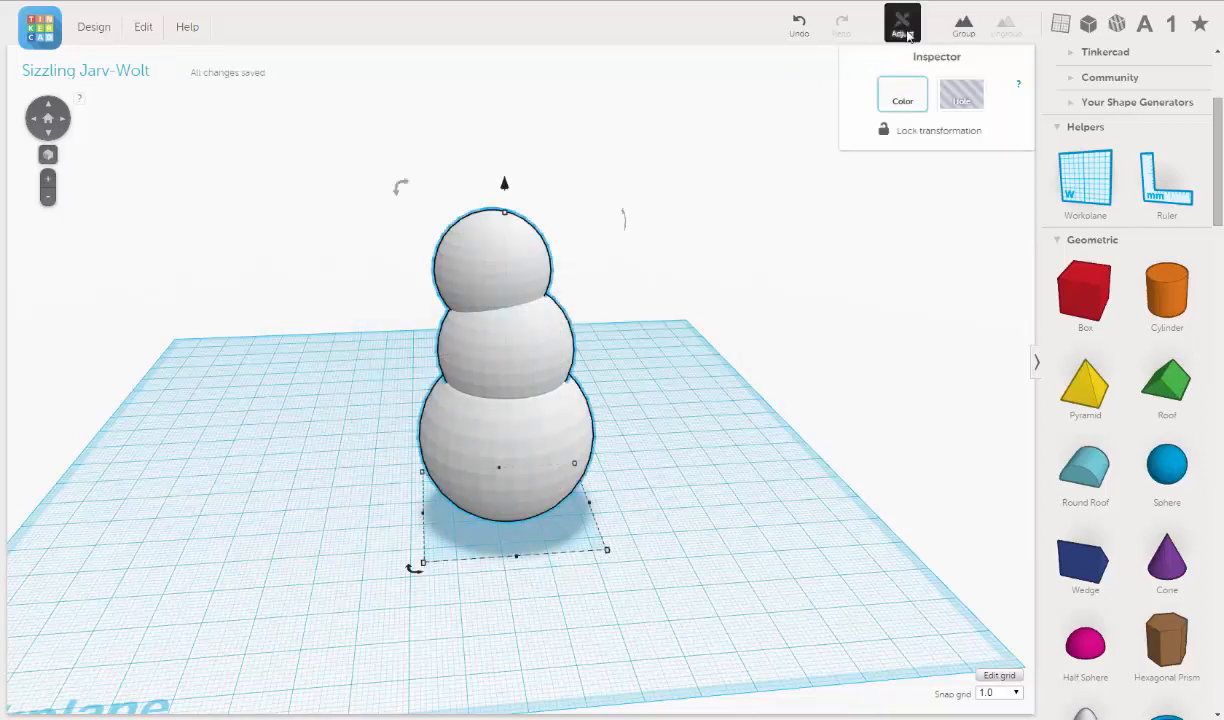
{"action": "left_click", "coordinate": [906, 49]}
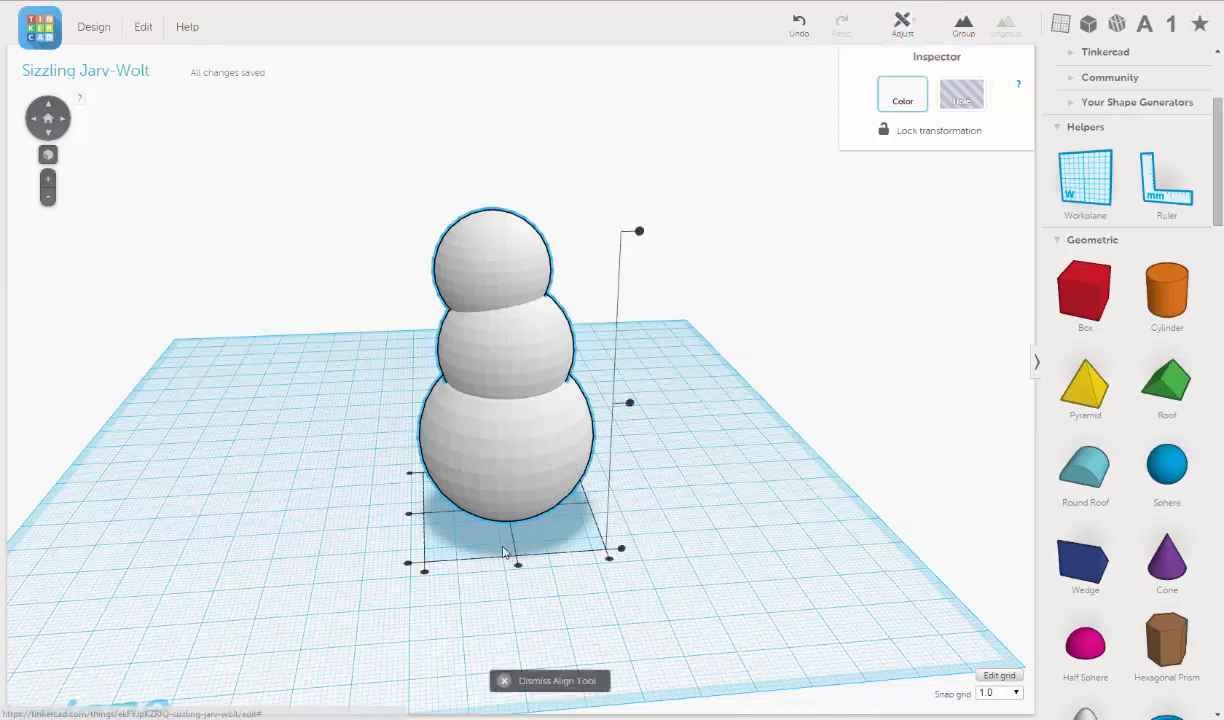
{"action": "left_click", "coordinate": [410, 518]}
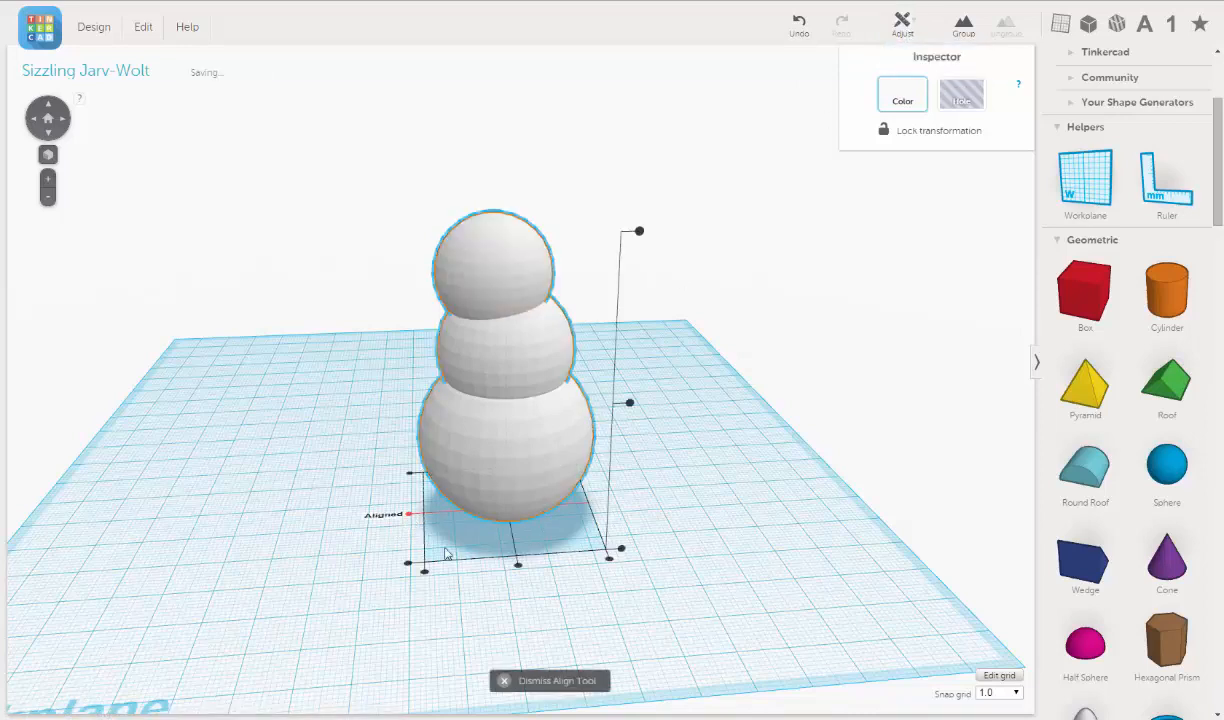
{"action": "left_click", "coordinate": [518, 569]}
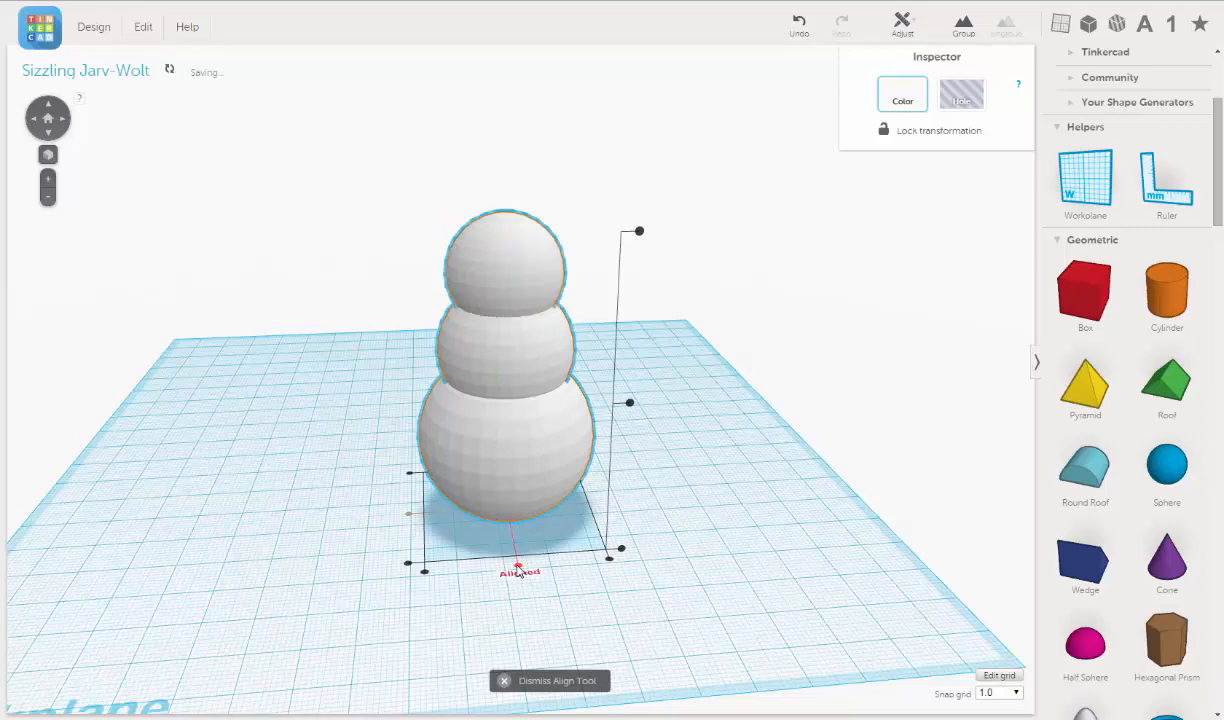
{"action": "left_click", "coordinate": [716, 548]}
{"action": "mouse_move", "coordinate": [716, 548]}
{"action": "right_mouse_down"}
{"action": "mouse_move", "coordinate": [716, 494]}
{"action": "mouse_move", "coordinate": [648, 513]}
{"action": "mouse_move", "coordinate": [612, 502]}
{"action": "mouse_move", "coordinate": [727, 488]}
{"action": "mouse_move", "coordinate": [688, 507]}
{"action": "mouse_move", "coordinate": [694, 527]}
{"action": "mouse_move", "coordinate": [738, 533]}
{"action": "mouse_move", "coordinate": [683, 521]}
{"action": "mouse_move", "coordinate": [728, 540]}
{"action": "mouse_move", "coordinate": [718, 528]}
{"action": "right_mouse_up"}
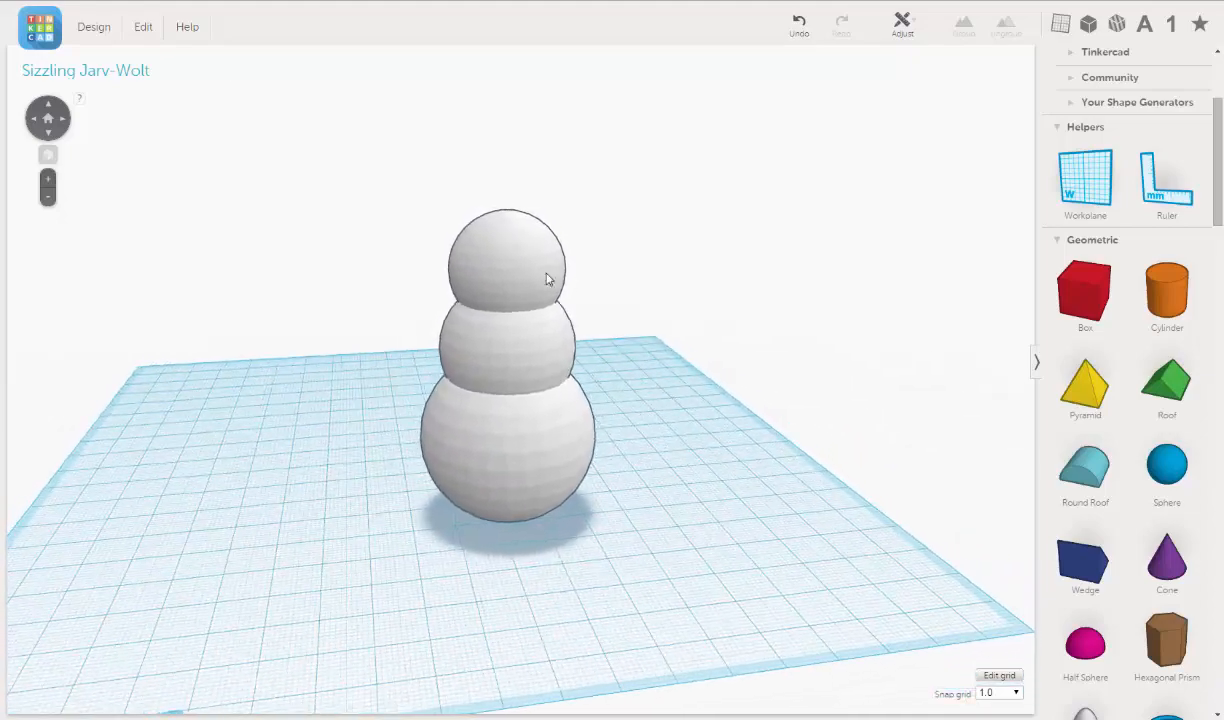
Step: Scale the topmost sphere uniformly down a little further so the head is clearly smaller than the middle ball
{"action": "left_click", "coordinate": [520, 256]}
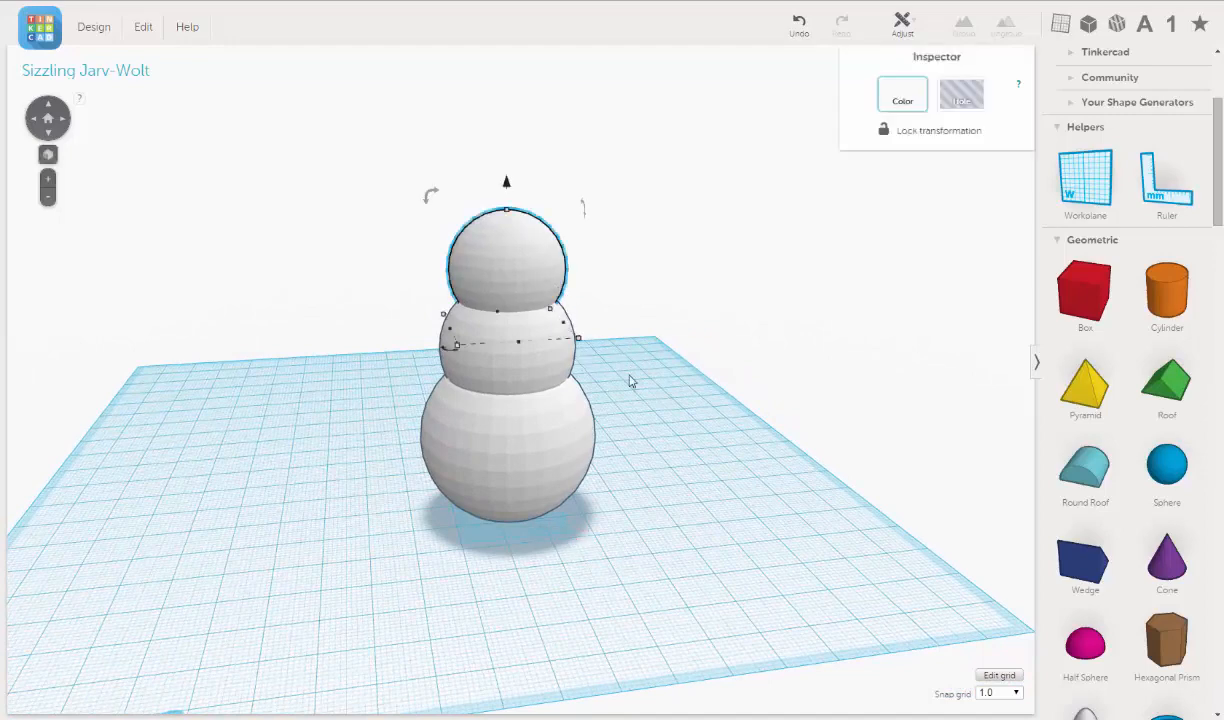
{"action": "right_click_drag", "start_coordinate": [625, 377], "coordinate": [590, 382]}
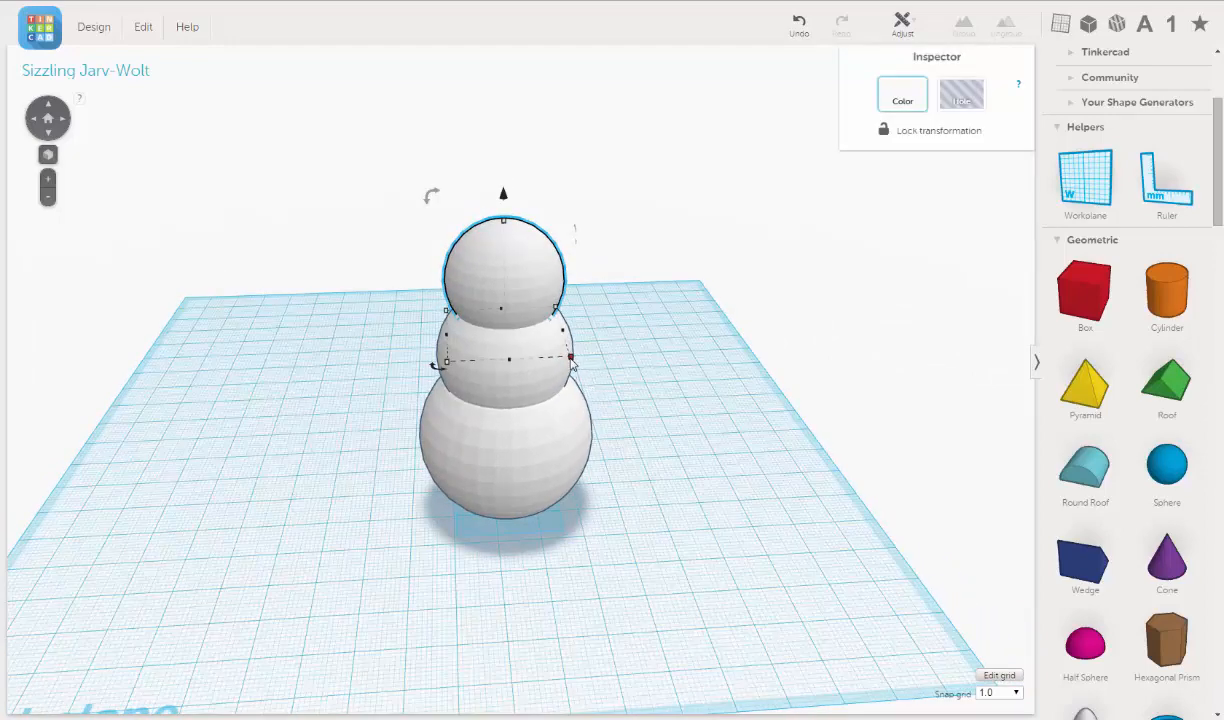
{"action": "mouse_move", "coordinate": [572, 362]}
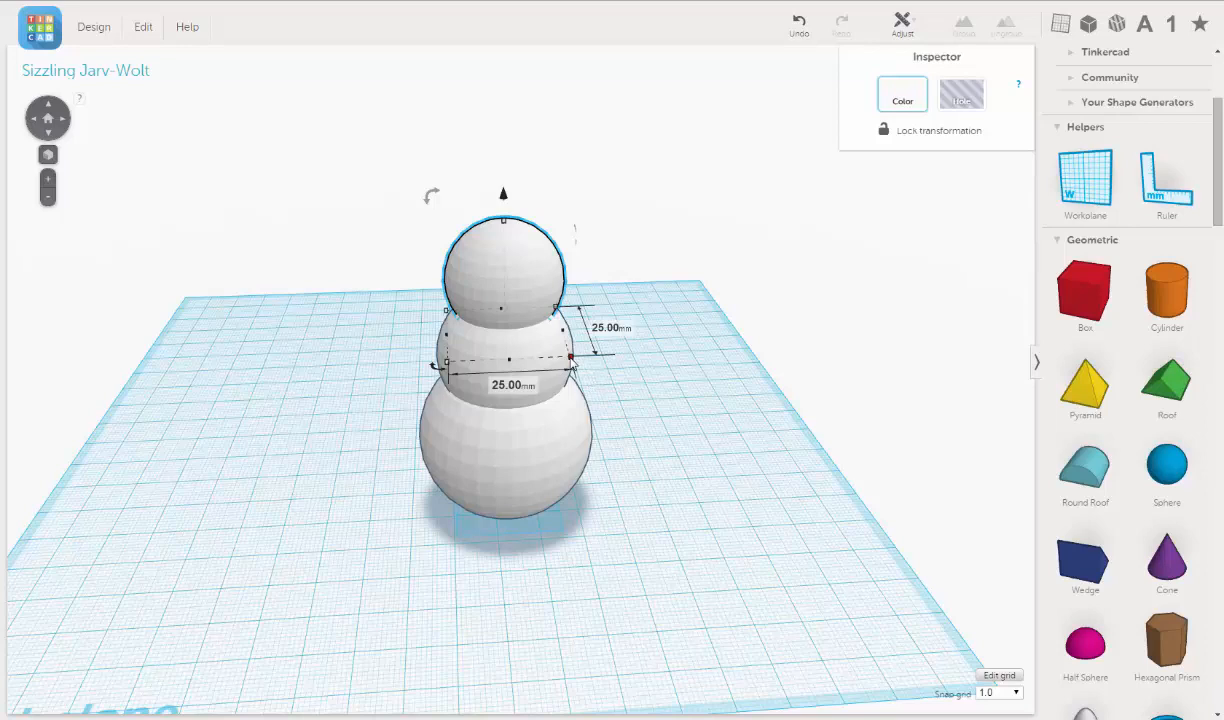
{"action": "left_click_drag", "start_coordinate": [572, 362], "coordinate": [555, 354]}
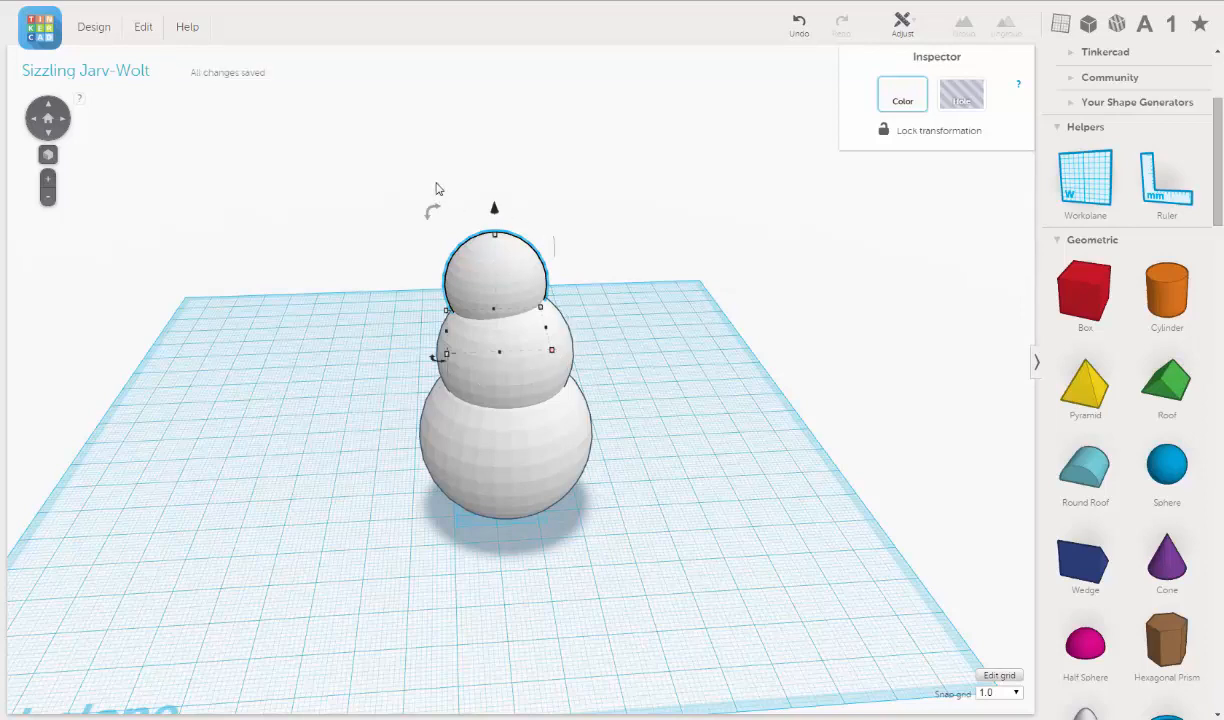
Step: Re-centre the resized head over the other two spheres by aligning all three in both horizontal directions
{"action": "left_click_drag", "start_coordinate": [355, 219], "coordinate": [660, 600]}
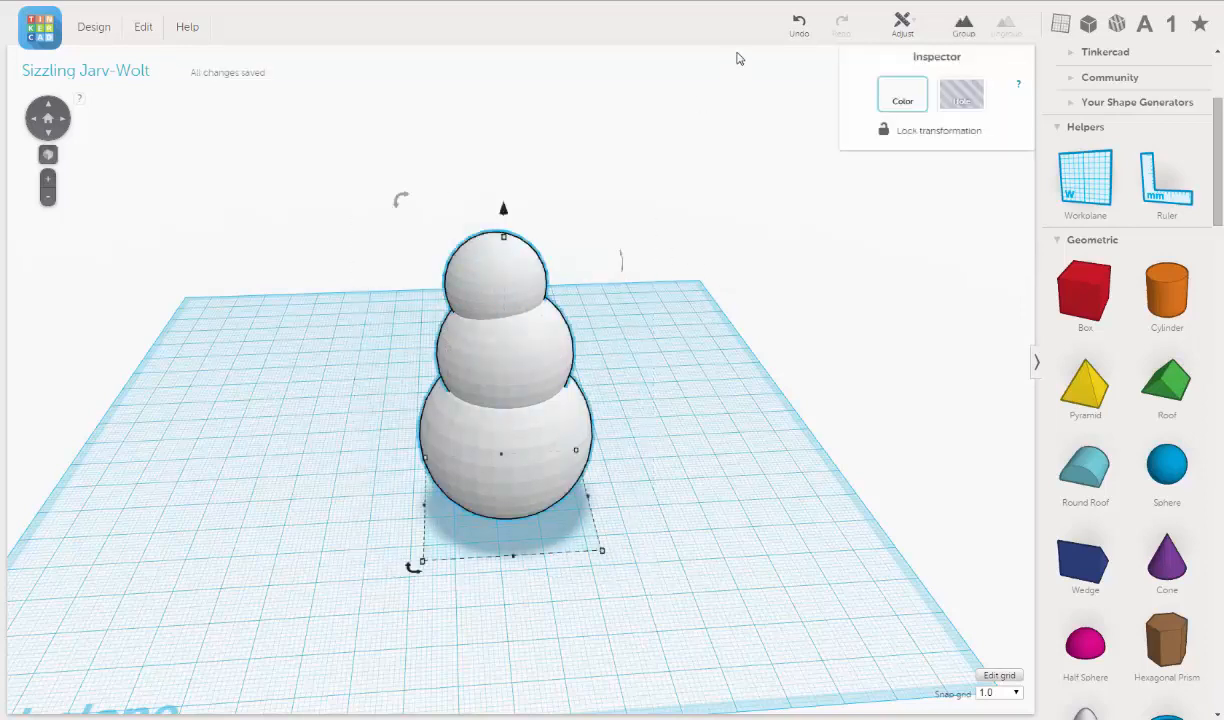
{"action": "left_click", "coordinate": [902, 28]}
{"action": "left_click", "coordinate": [905, 52]}
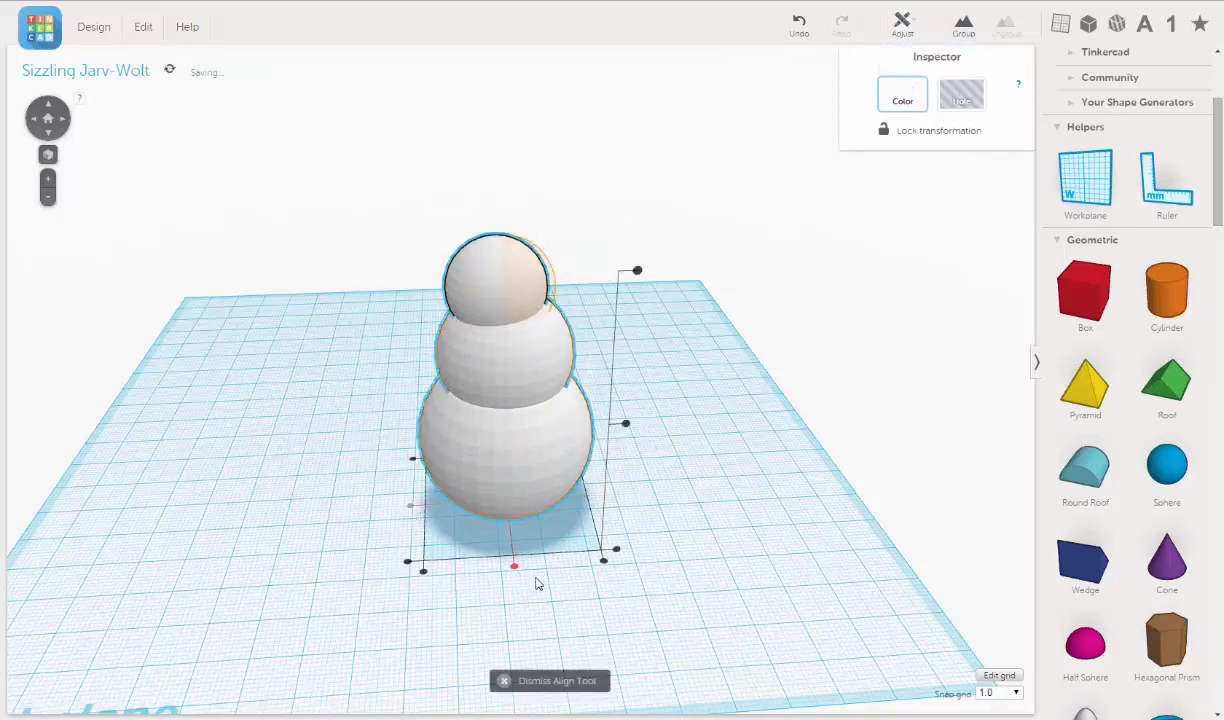
{"action": "left_click", "coordinate": [515, 570]}
{"action": "left_click", "coordinate": [690, 515]}
{"action": "mouse_move", "coordinate": [673, 537]}
{"action": "right_mouse_down"}
{"action": "mouse_move", "coordinate": [687, 481]}
{"action": "mouse_move", "coordinate": [688, 520]}
{"action": "right_mouse_up"}
Step: Raise the head sphere by 4 mm to a height of 50 mm above the workplane
{"action": "left_click", "coordinate": [536, 257]}
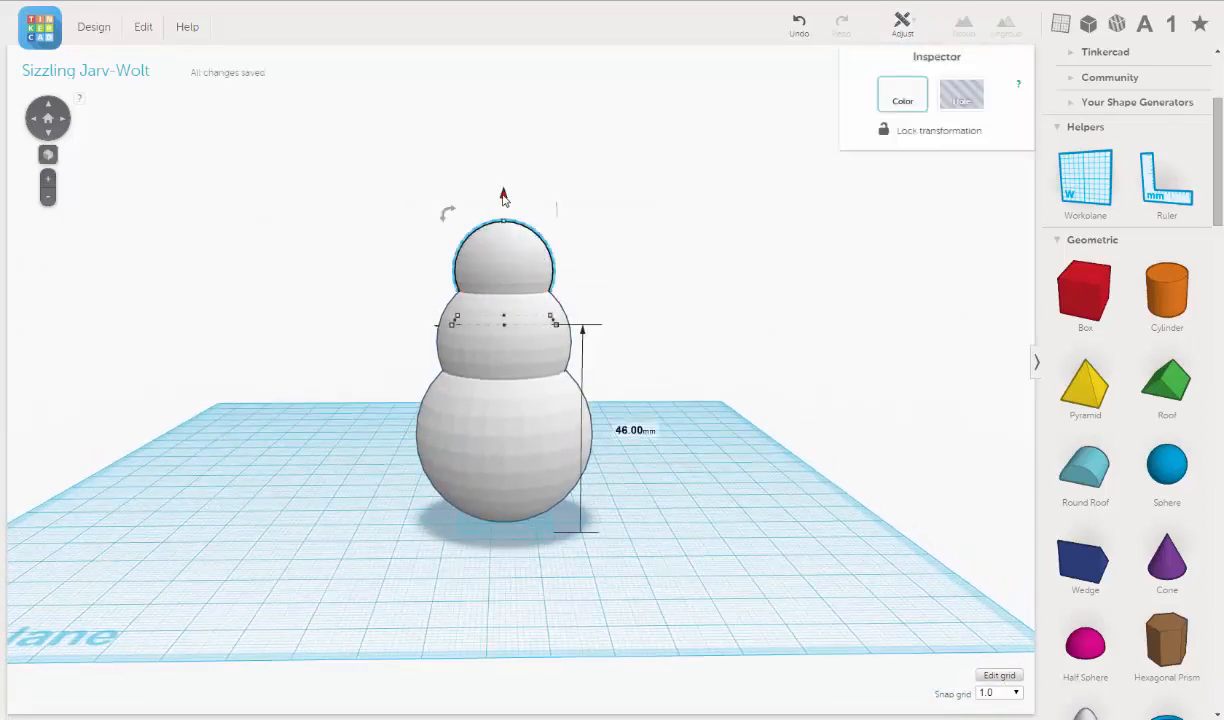
{"action": "left_click_drag", "start_coordinate": [503, 196], "coordinate": [502, 176]}
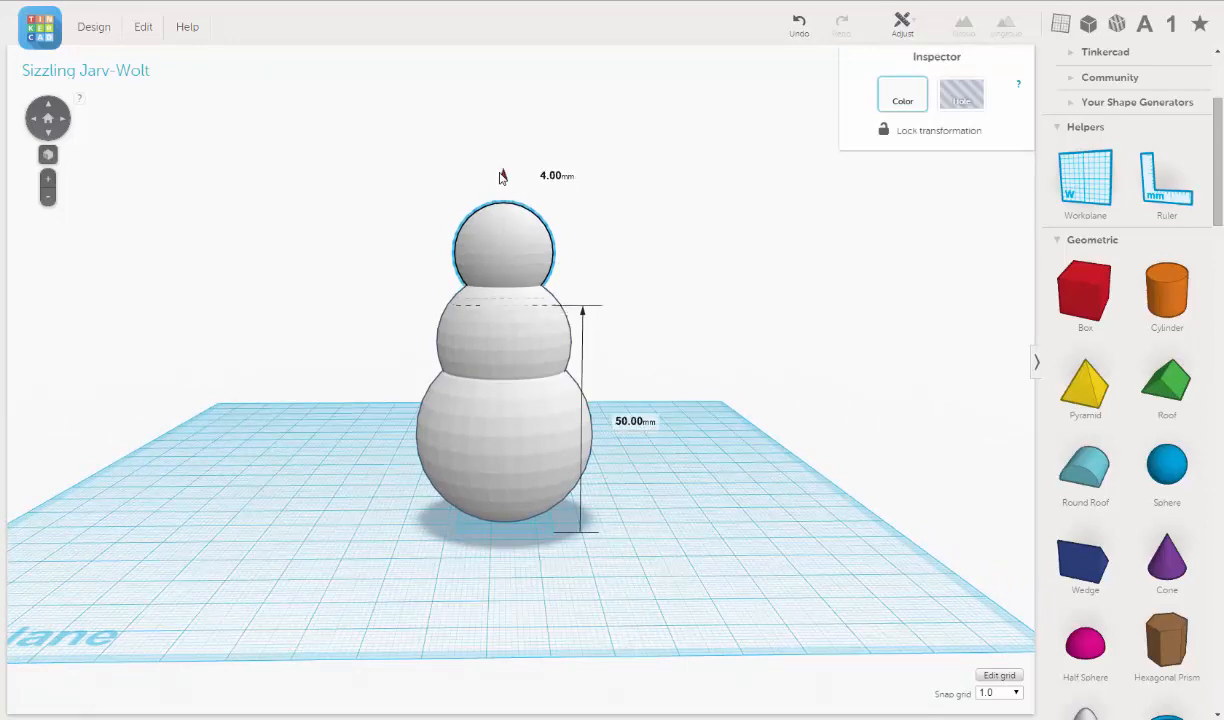
{"action": "left_click", "coordinate": [634, 399]}
{"action": "right_click_drag", "start_coordinate": [634, 399], "coordinate": [680, 492]}
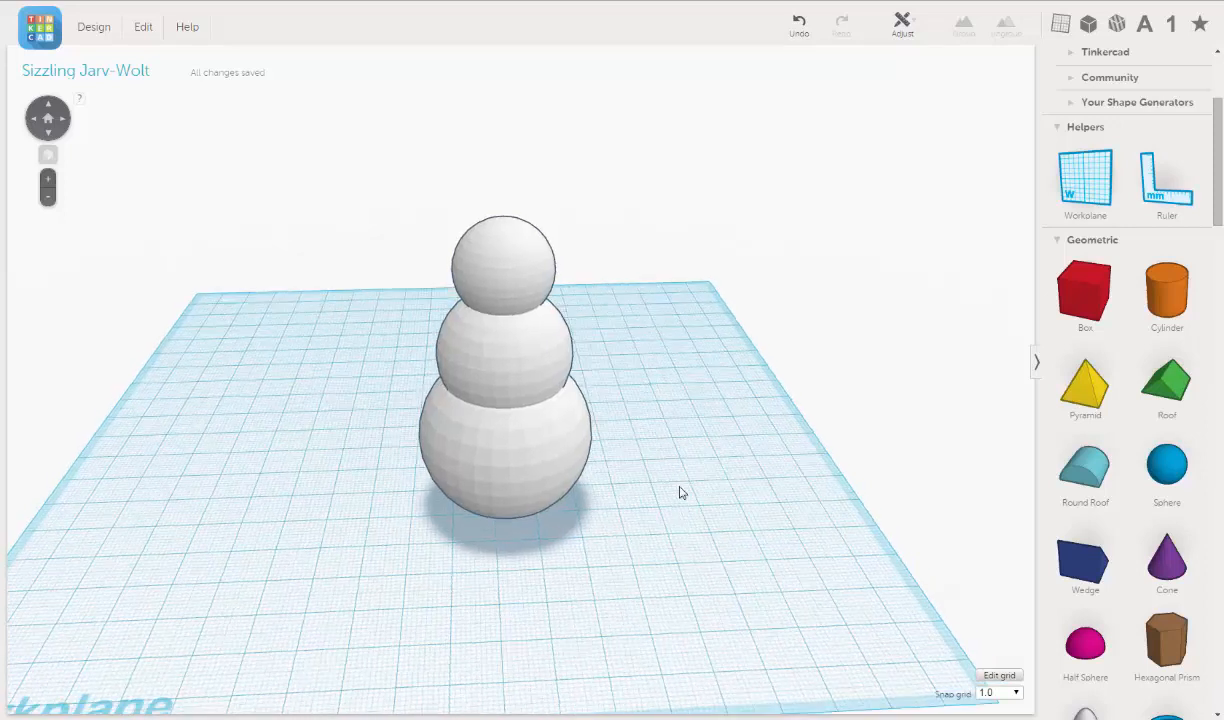
{"action": "middle_click_drag", "start_coordinate": [667, 474], "coordinate": [681, 466]}
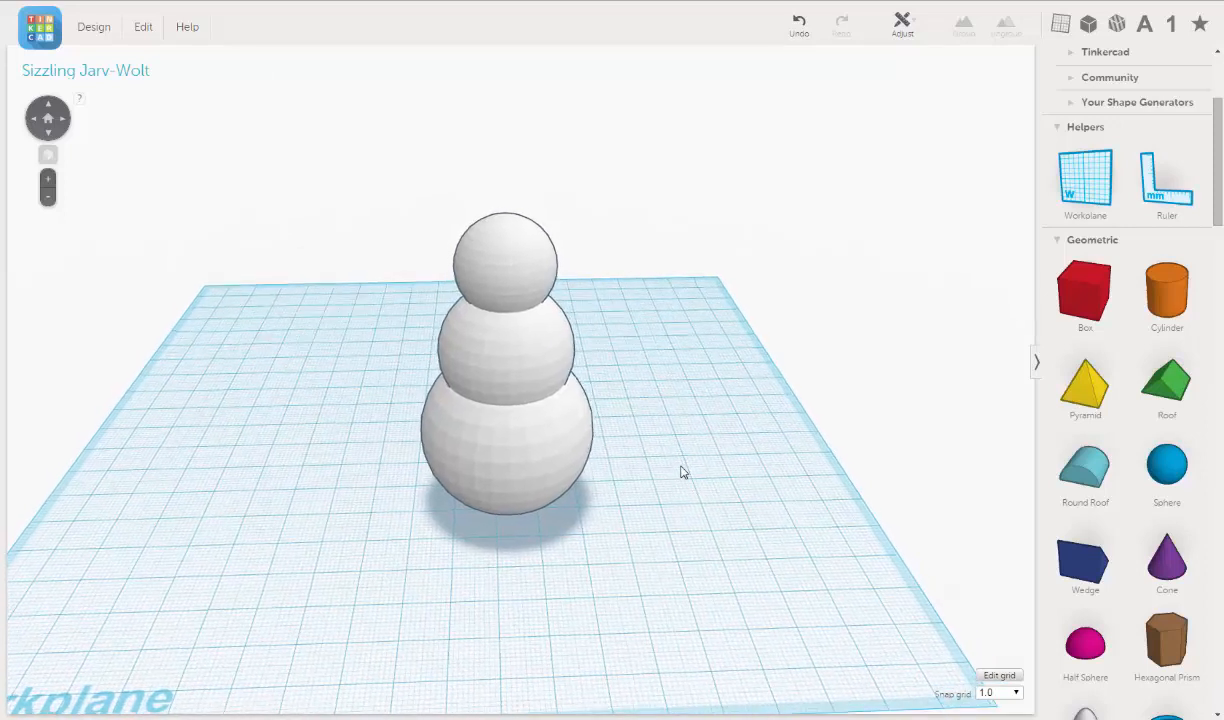